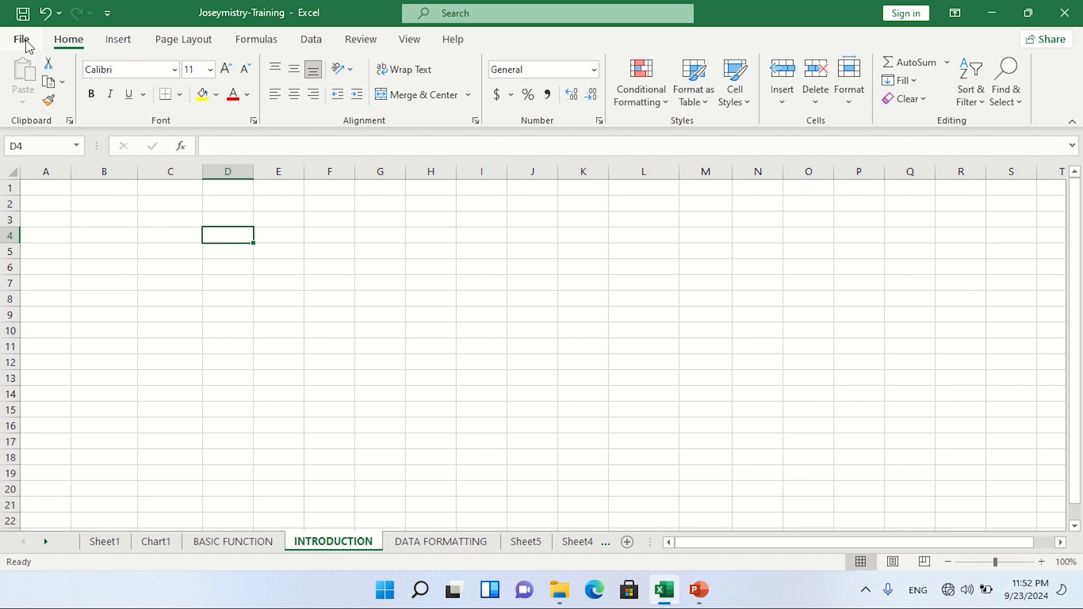
pyautogui.click(23, 39)
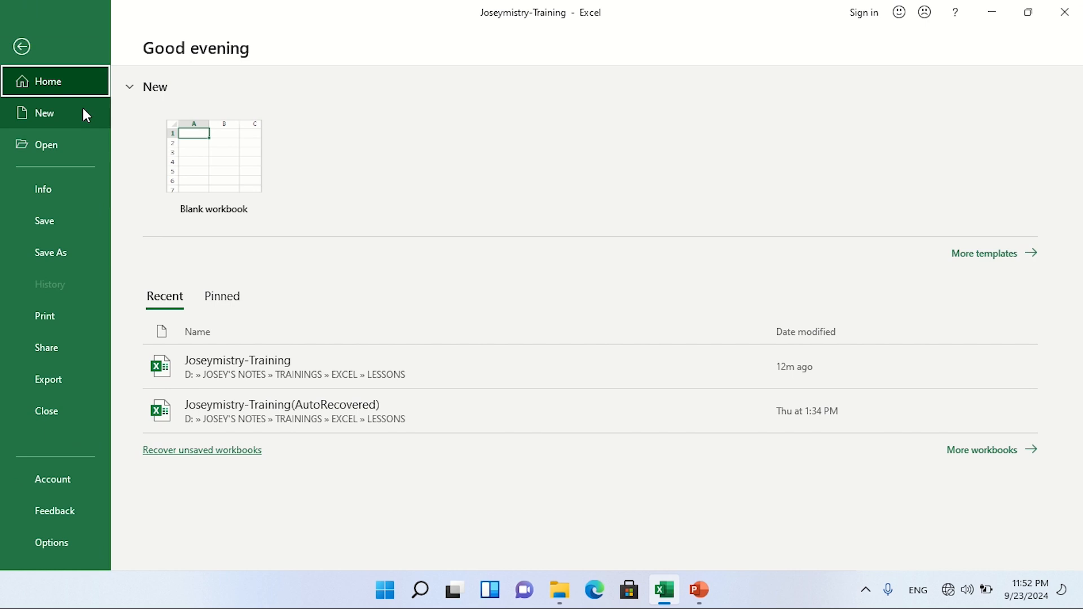
pyautogui.click(22, 45)
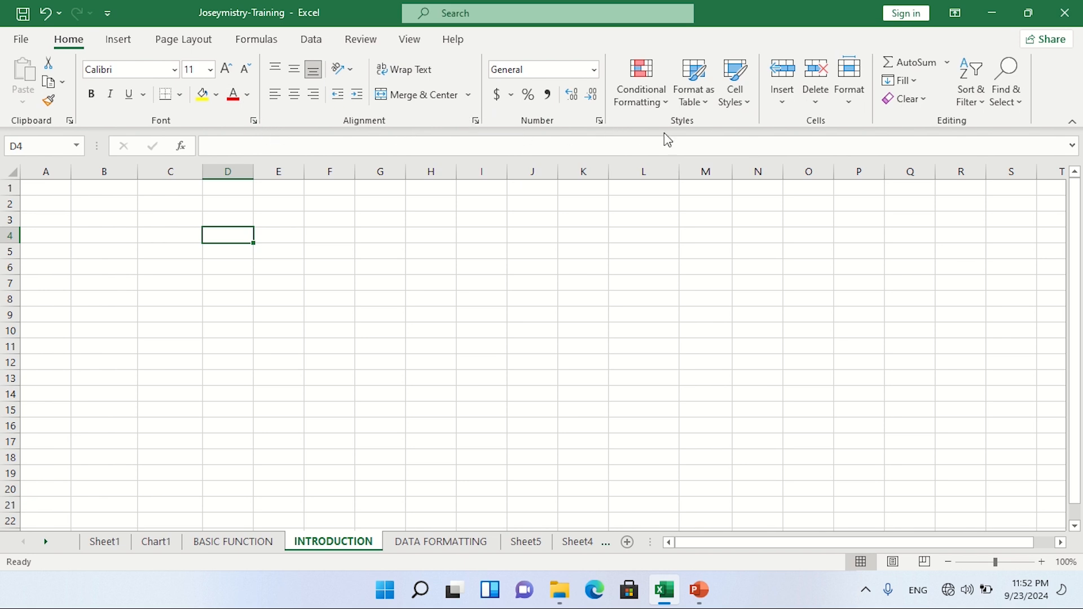
# Enter FONT in cell D2 of the INTRODUCTION sheet and fill the cell with yellow.
pyautogui.click(219, 204)
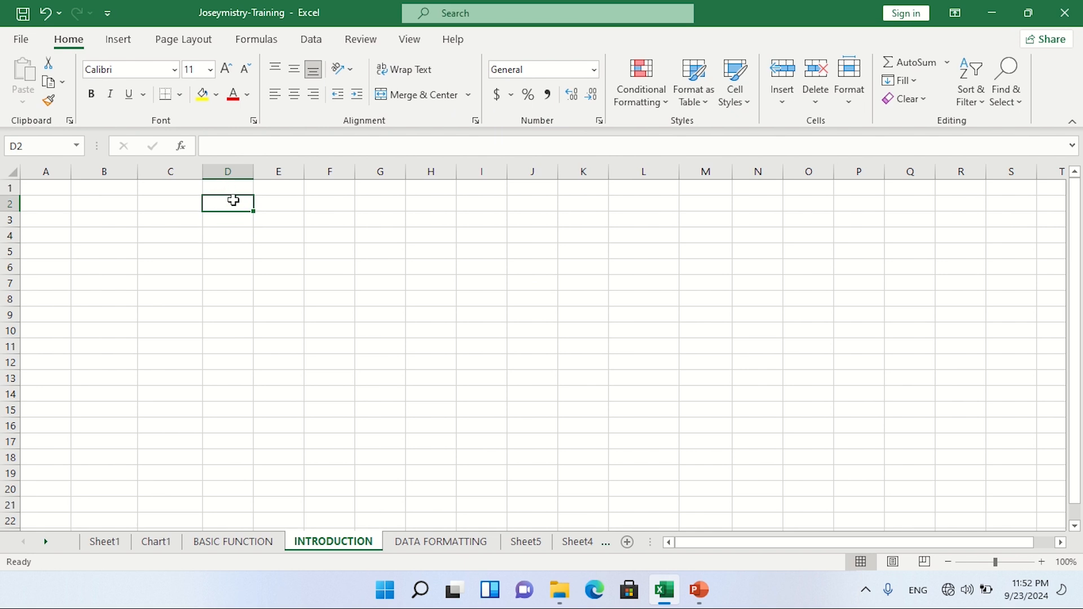
pyautogui.write('FONT')
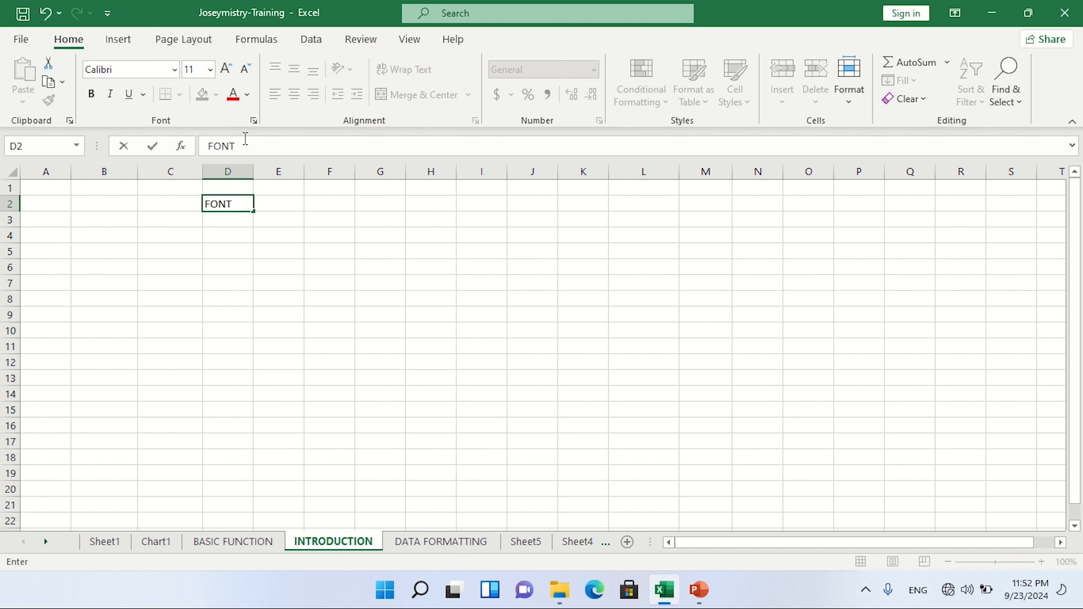
pyautogui.click(273, 188)
pyautogui.click(251, 207)
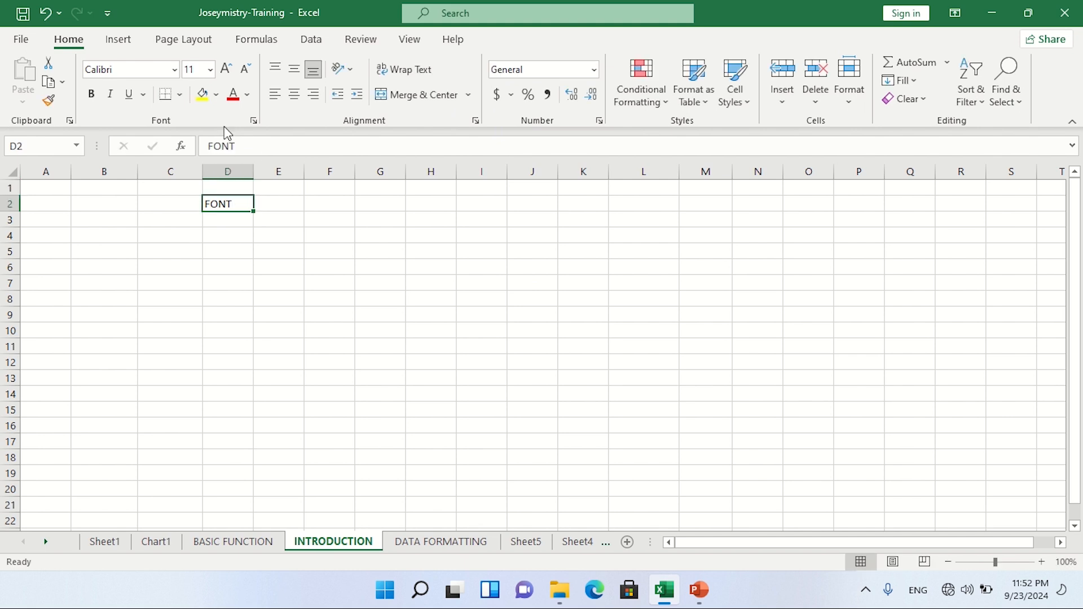
pyautogui.click(202, 94)
pyautogui.click(331, 219)
pyautogui.click(158, 221)
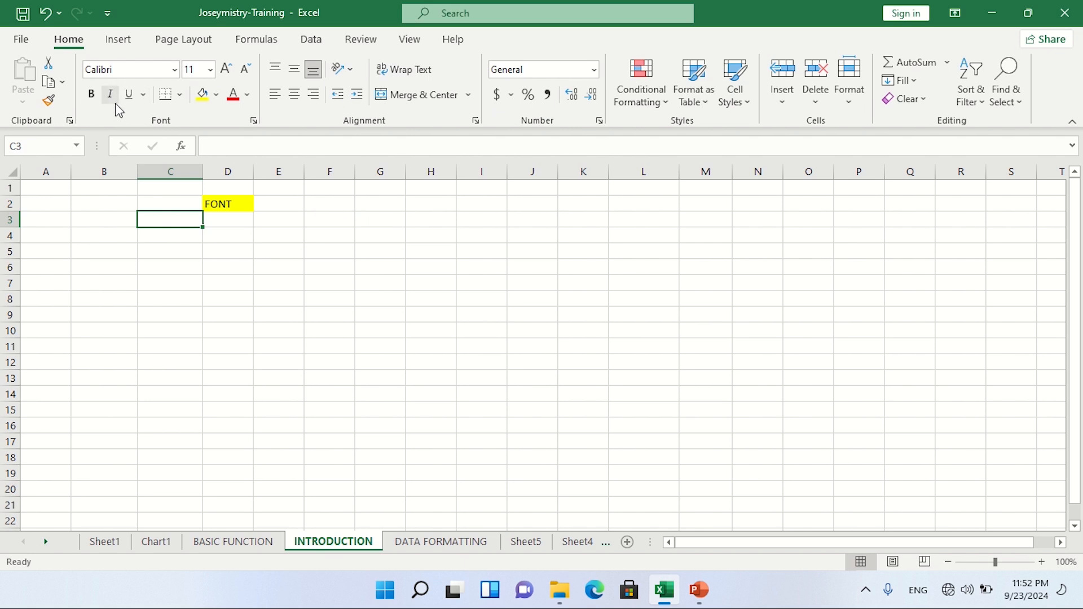
pyautogui.click(182, 95)
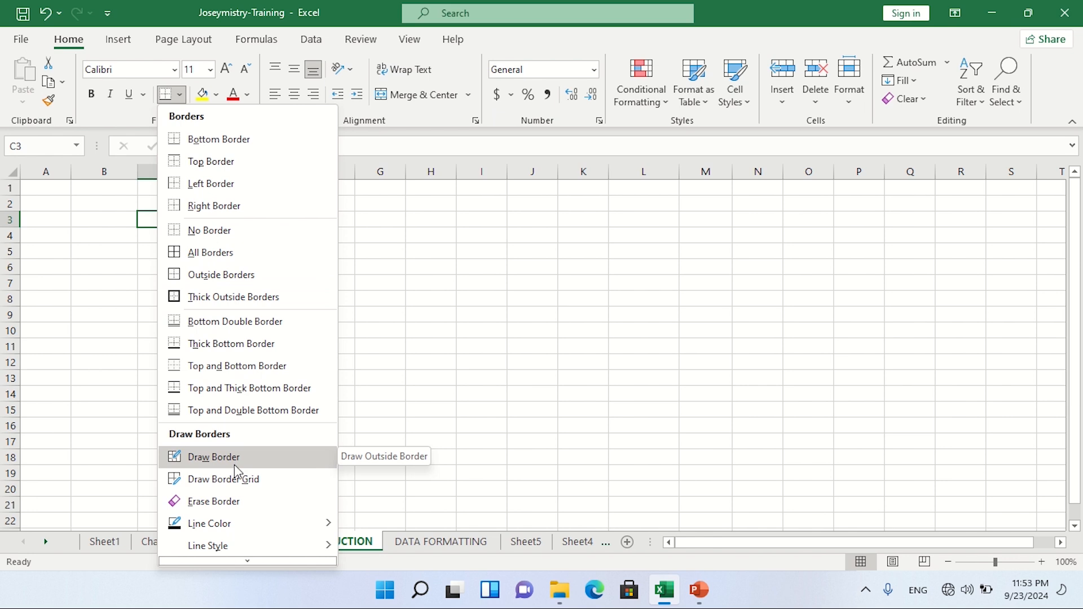
pyautogui.click(216, 96)
pyautogui.click(218, 95)
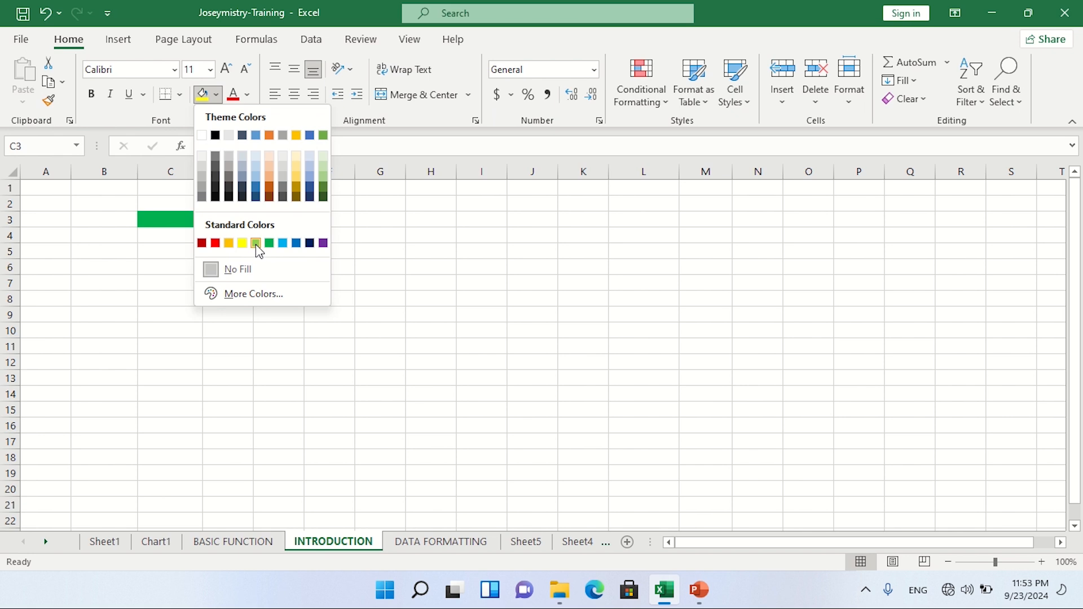
pyautogui.press('Escape')
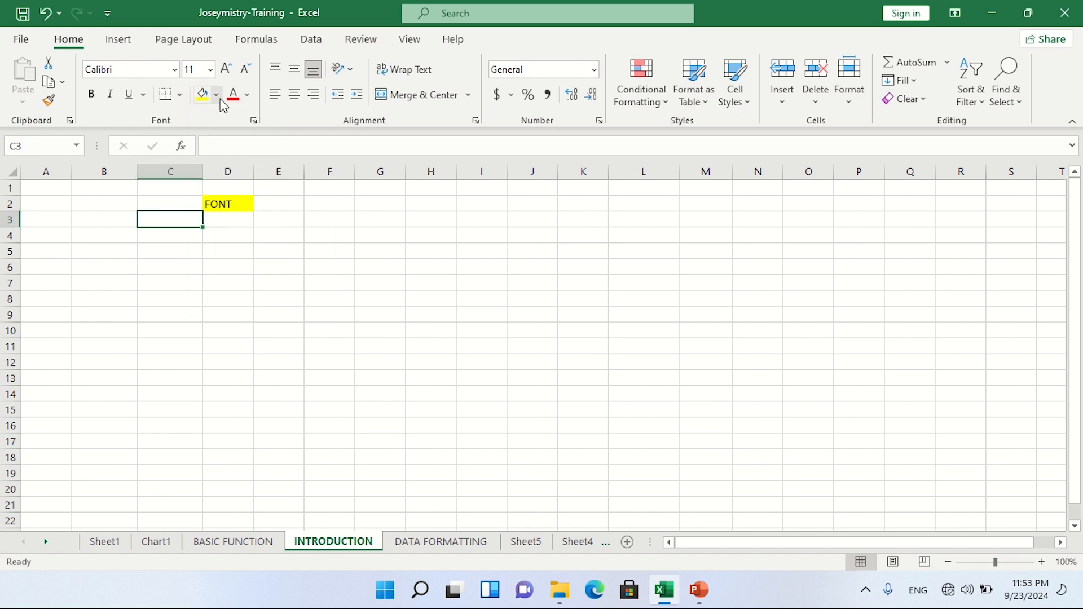
pyautogui.click(246, 97)
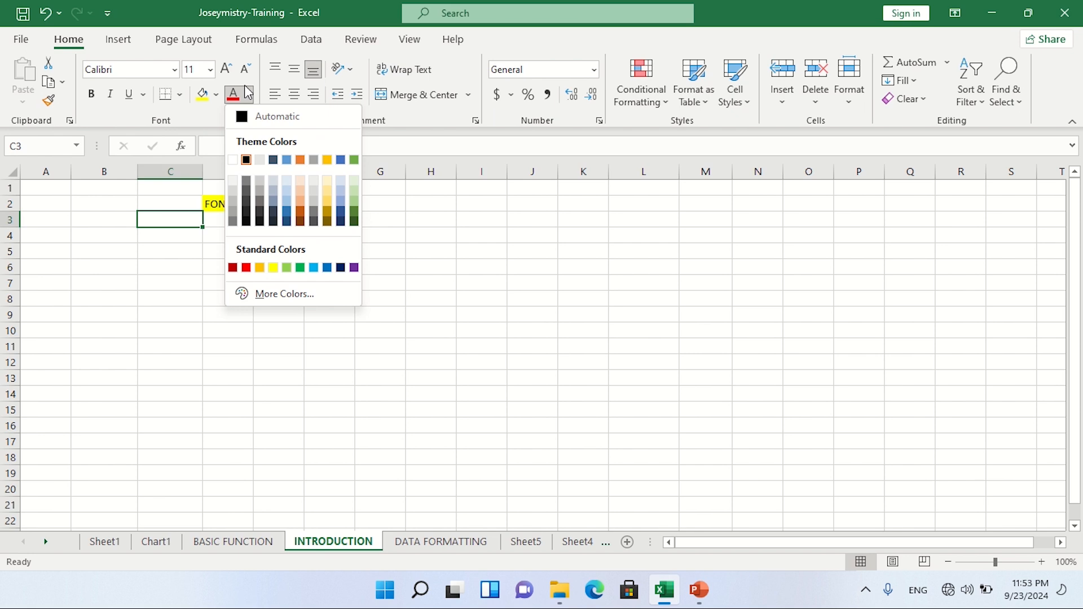
pyautogui.click(408, 274)
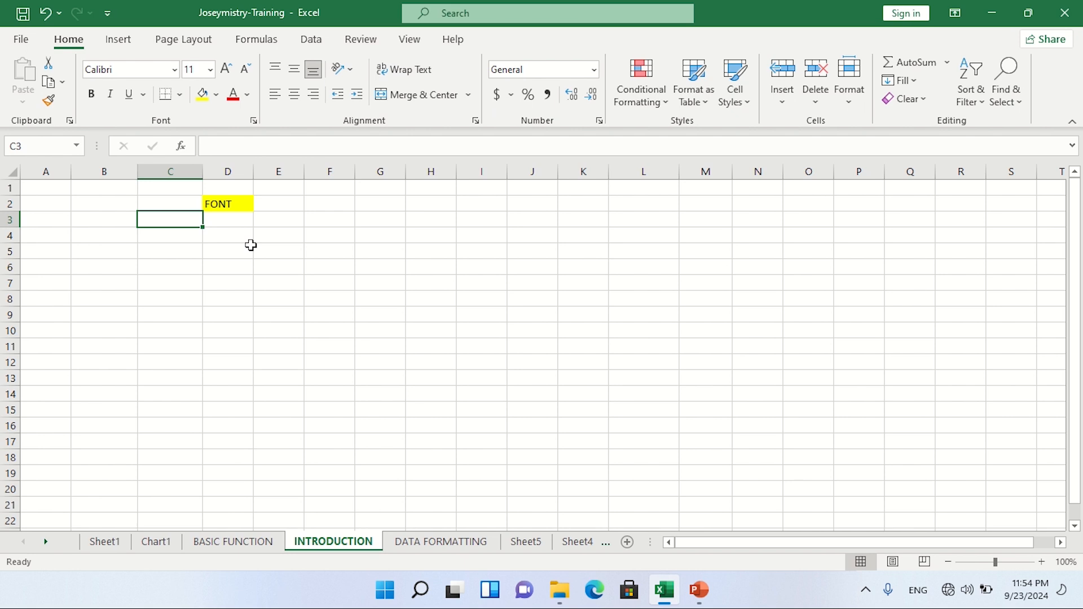
# Enter the column heading MONTHS in cell C3.
pyautogui.write('MO')
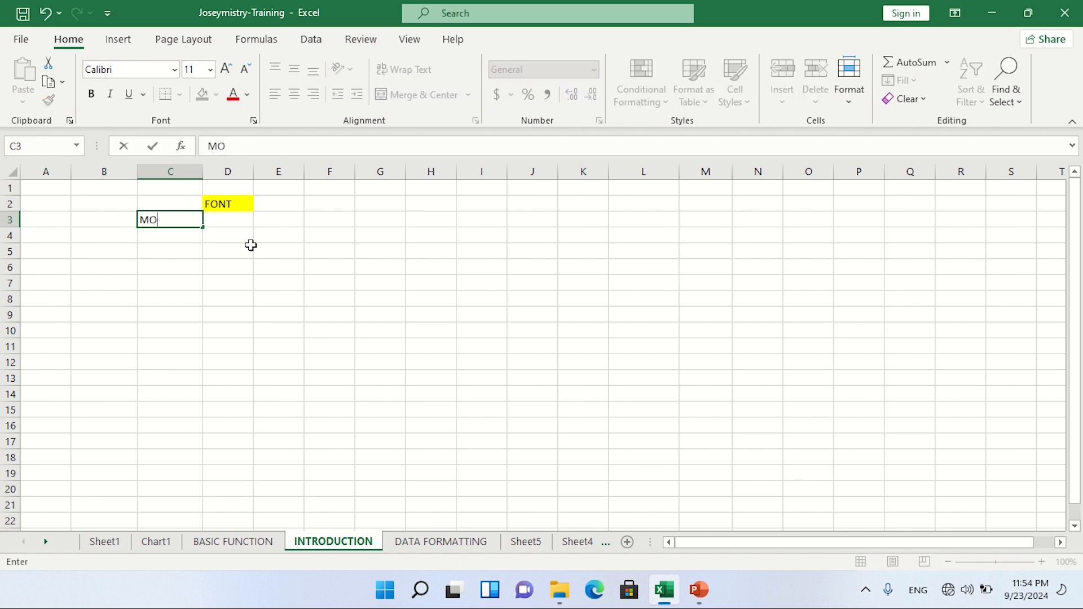
pyautogui.write('NTHS')
pyautogui.click(197, 238)
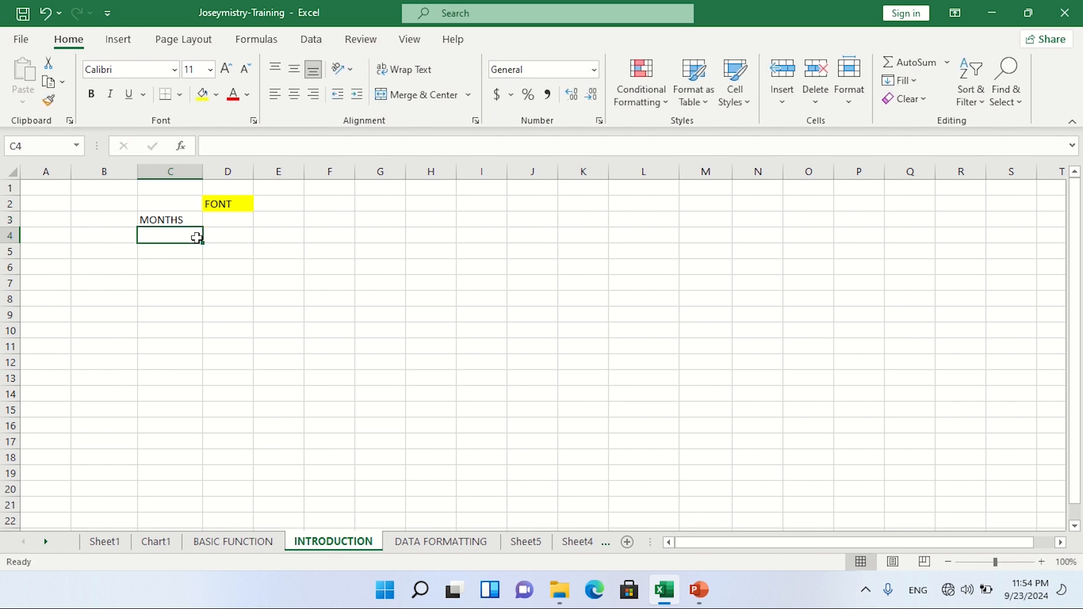
# List JAN, FEB, MARCH, JUNE and JULY in cells C4 to C8 below the MONTHS heading.
pyautogui.write('JAN')
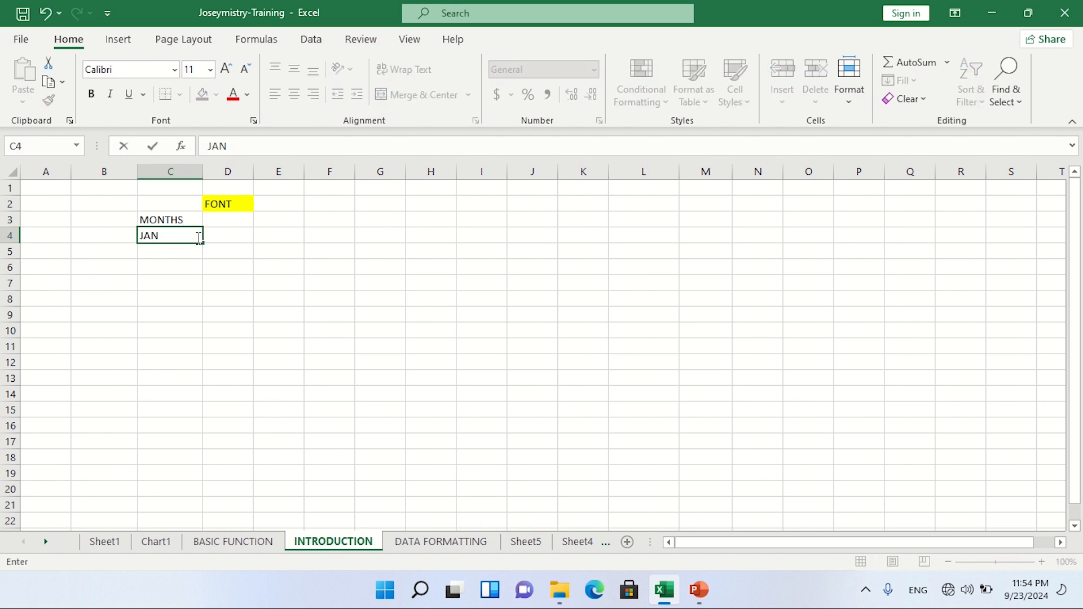
pyautogui.click(170, 252)
pyautogui.write('FEB')
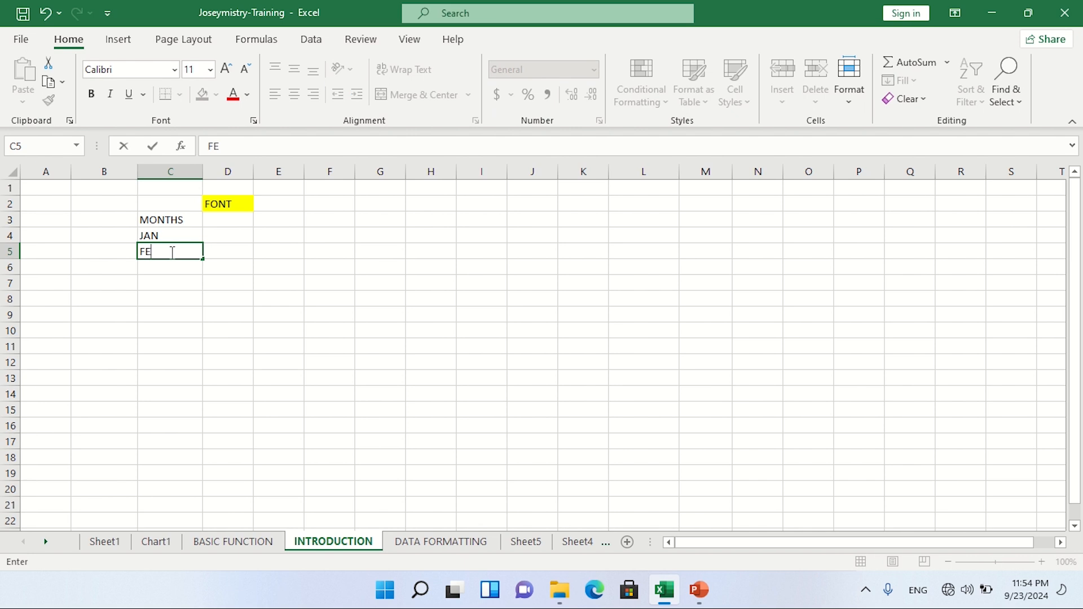
pyautogui.click(164, 274)
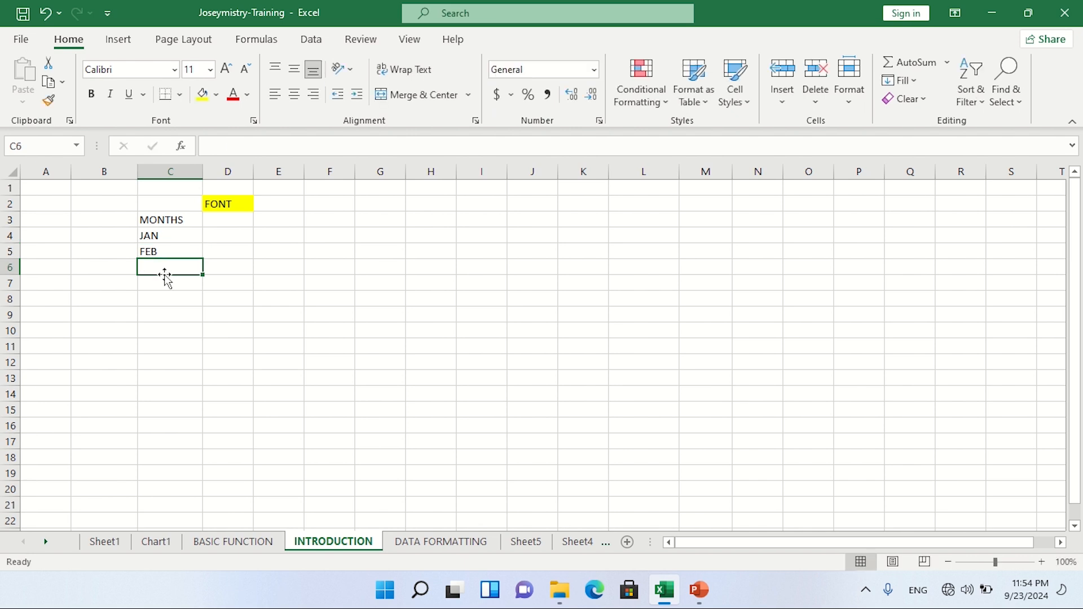
pyautogui.write('MAR')
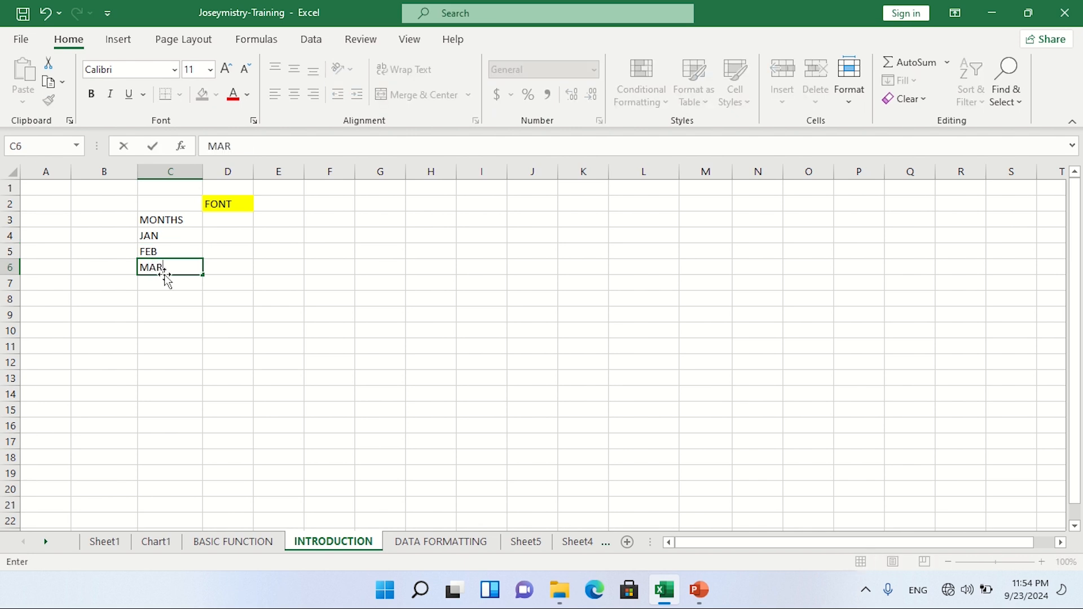
pyautogui.write('CH')
pyautogui.click(165, 283)
pyautogui.write('JUNE')
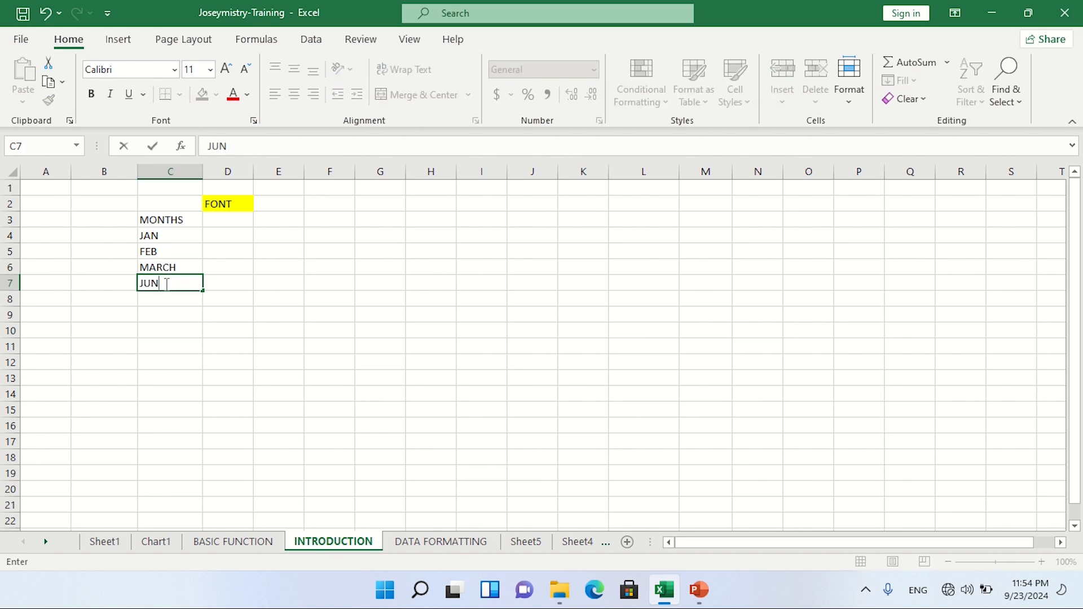
pyautogui.click(165, 302)
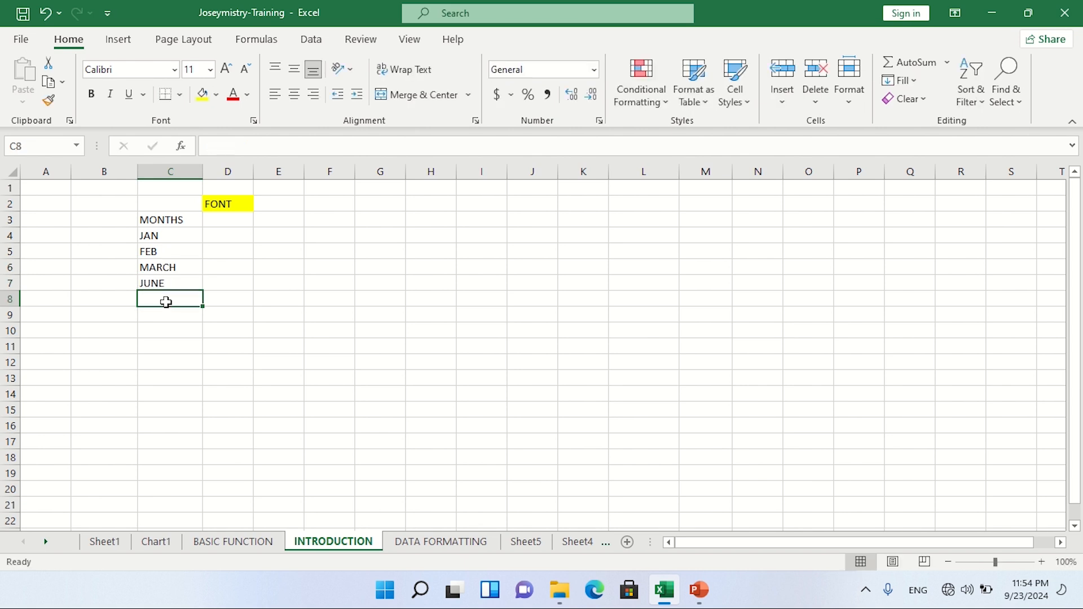
pyautogui.write('JUL')
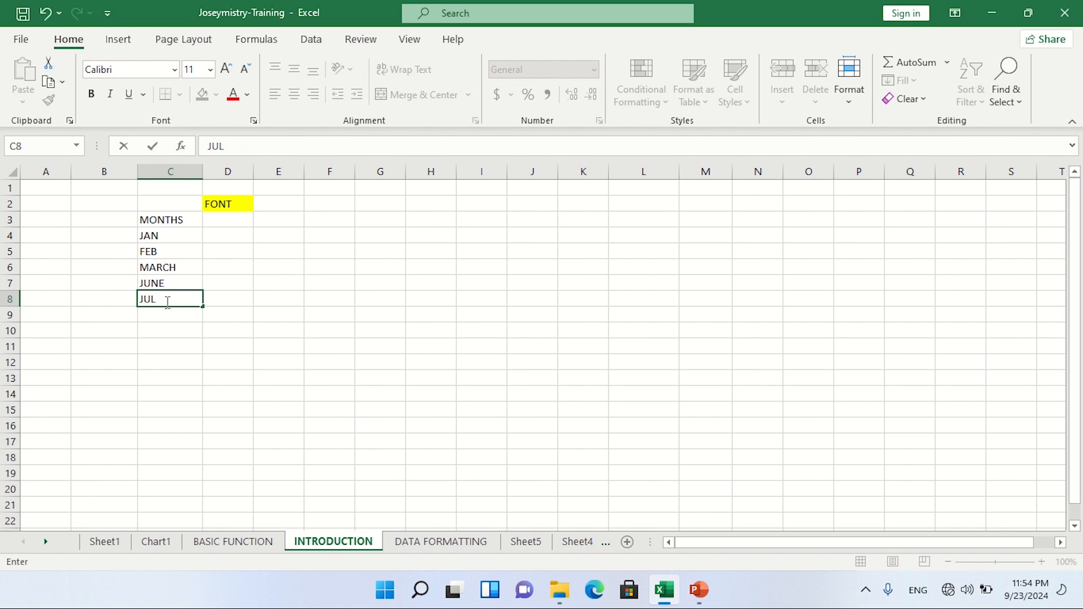
pyautogui.write('Y')
# Enter the column heading MATOKEO in cell D3.
pyautogui.click(231, 219)
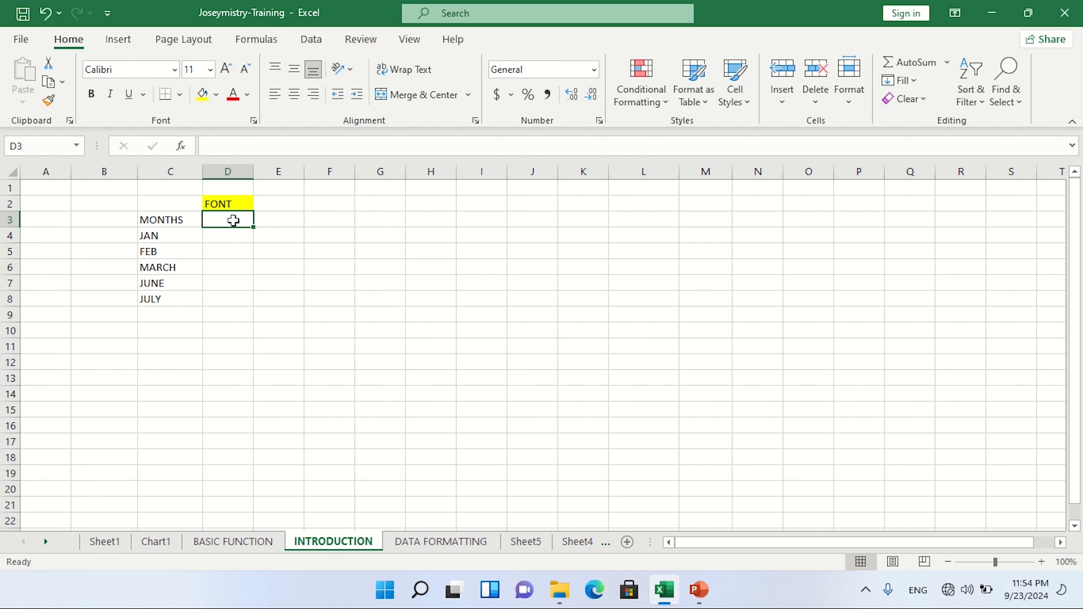
pyautogui.write('MATO')
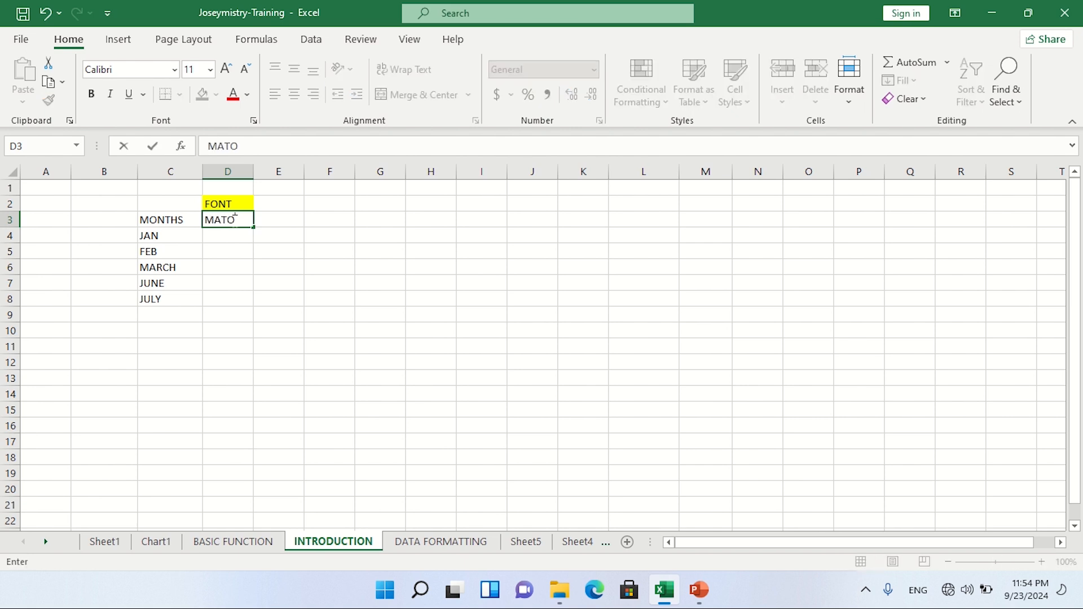
pyautogui.write('KEO')
pyautogui.click(228, 240)
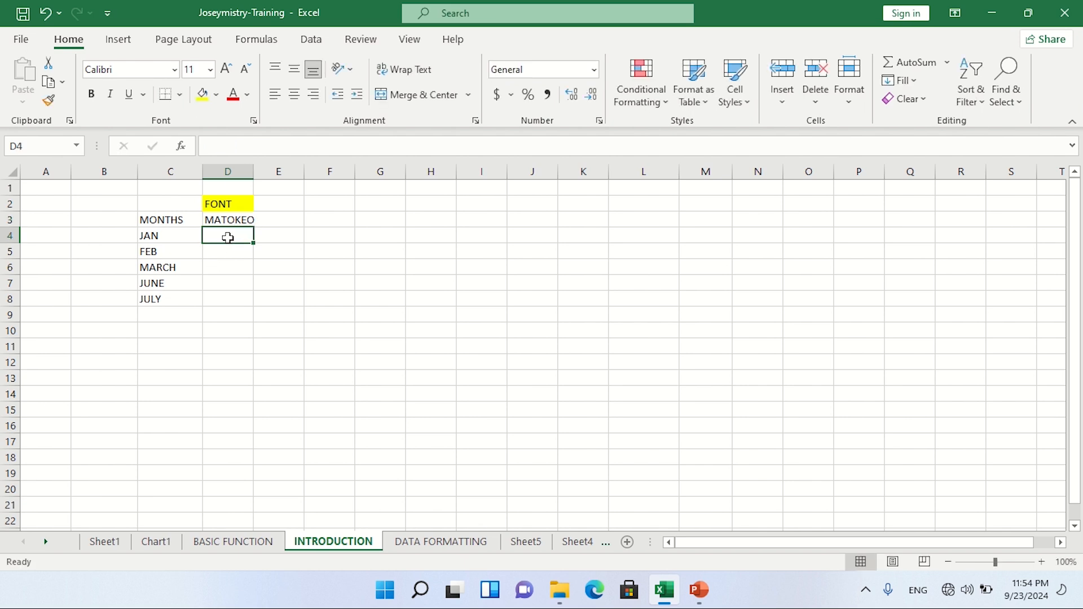
# Enter KUONGEZEKA KEA SUKARI in cell D4 as the result for JAN.
pyautogui.write('KUONG')
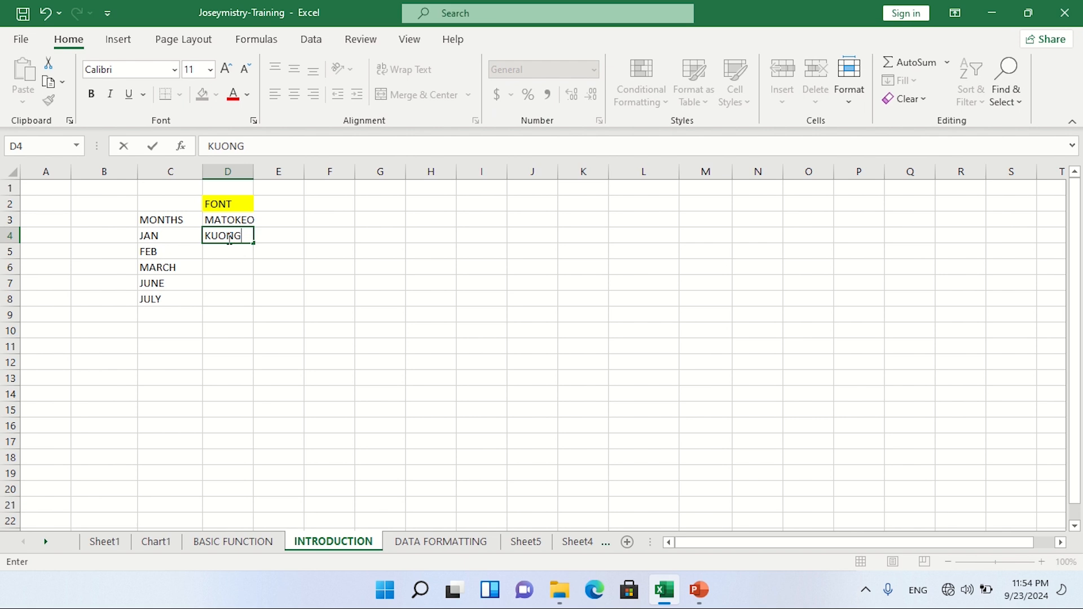
pyautogui.write('RZRKA KAA')
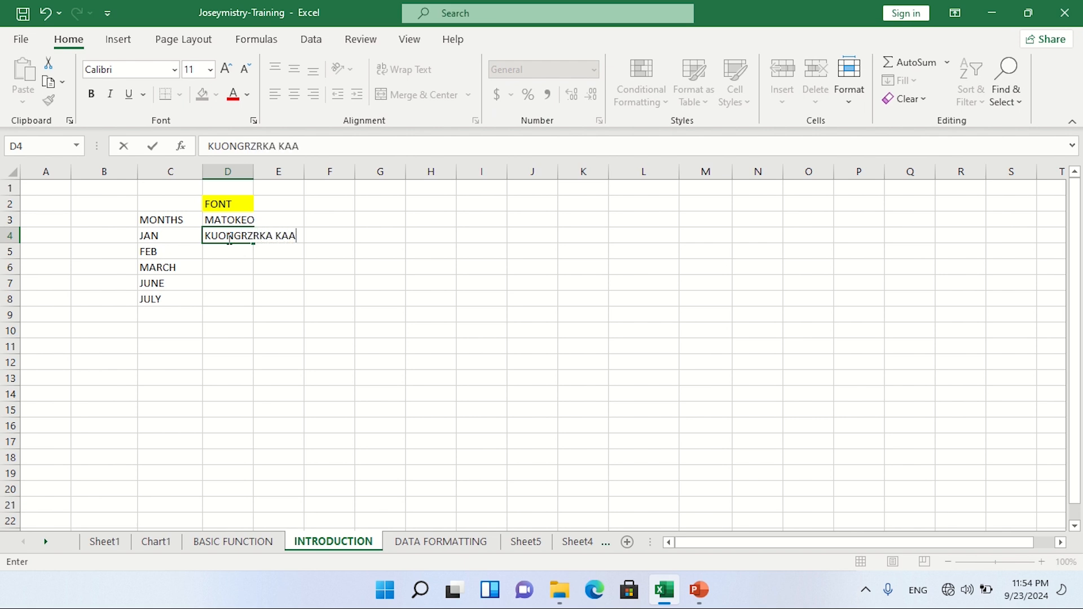
pyautogui.press('BackSpace')
pyautogui.press('BackSpace')
pyautogui.press('BackSpace')
pyautogui.press('BackSpace')
pyautogui.press('BackSpace')
pyautogui.press('BackSpace')
pyautogui.press('BackSpace')
pyautogui.press('BackSpace')
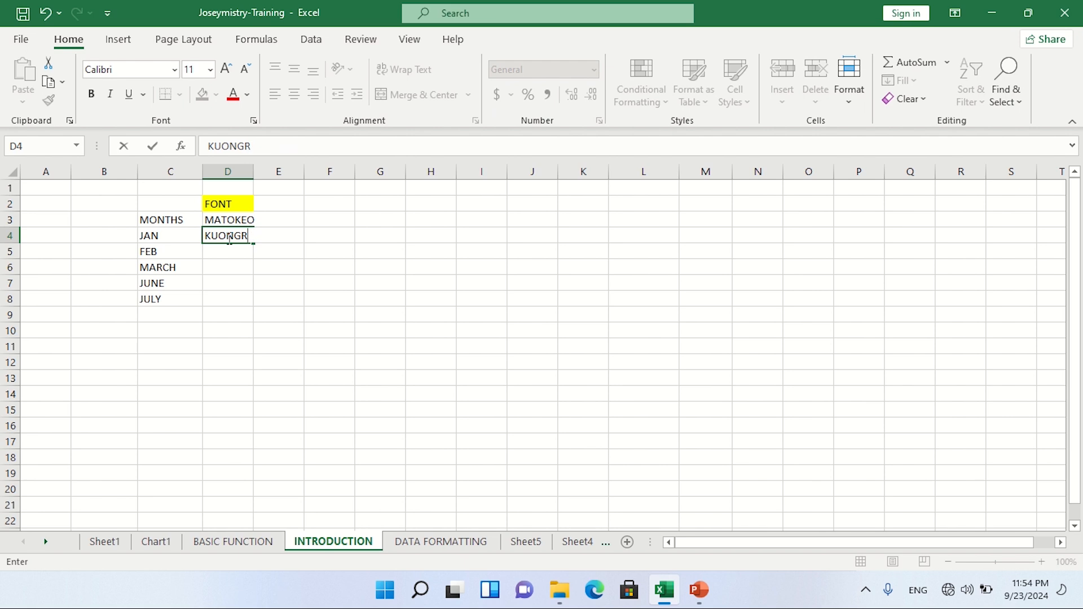
pyautogui.press('BackSpace')
pyautogui.write('EZEKA KEA SUKARI')
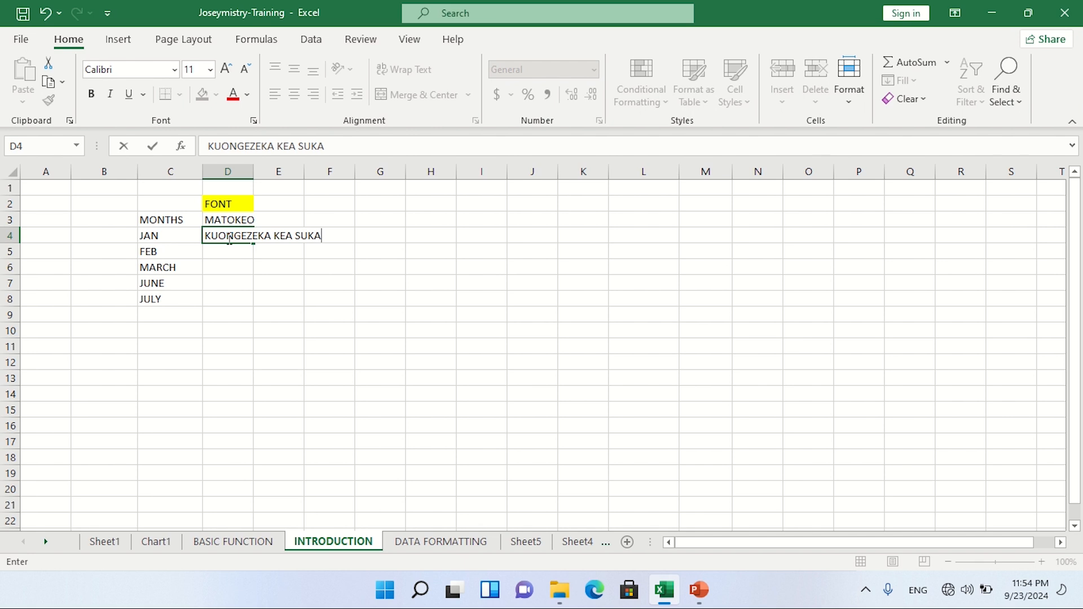
pyautogui.click(238, 255)
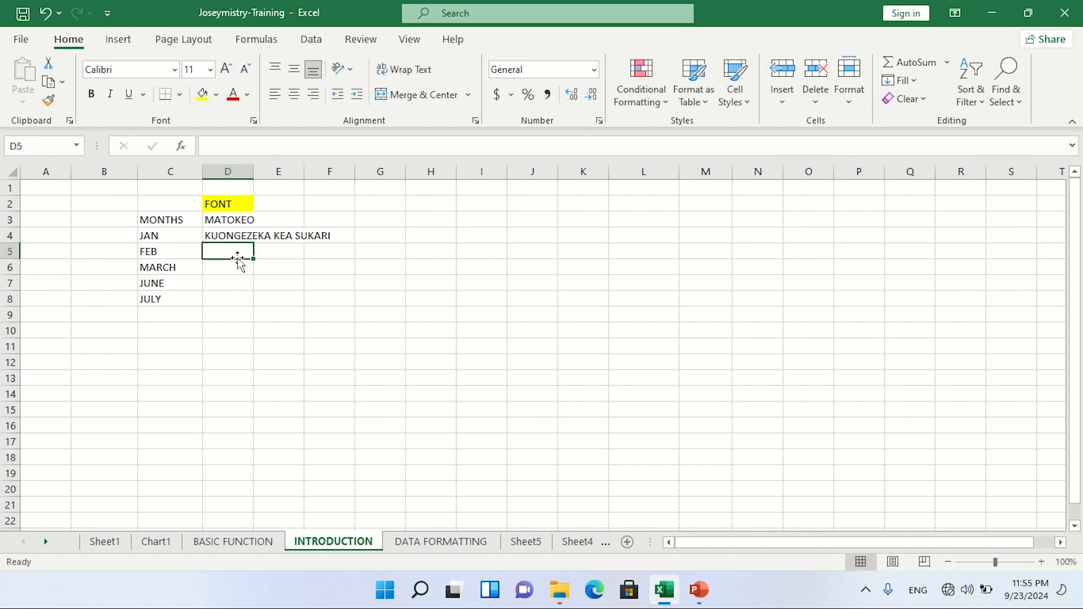
# Enter KUPUNGUA KWA NJAA in cell D5 for FEB and VIAZI VILIKUWA JUU in cell D6 for MARCH.
pyautogui.write('KUP')
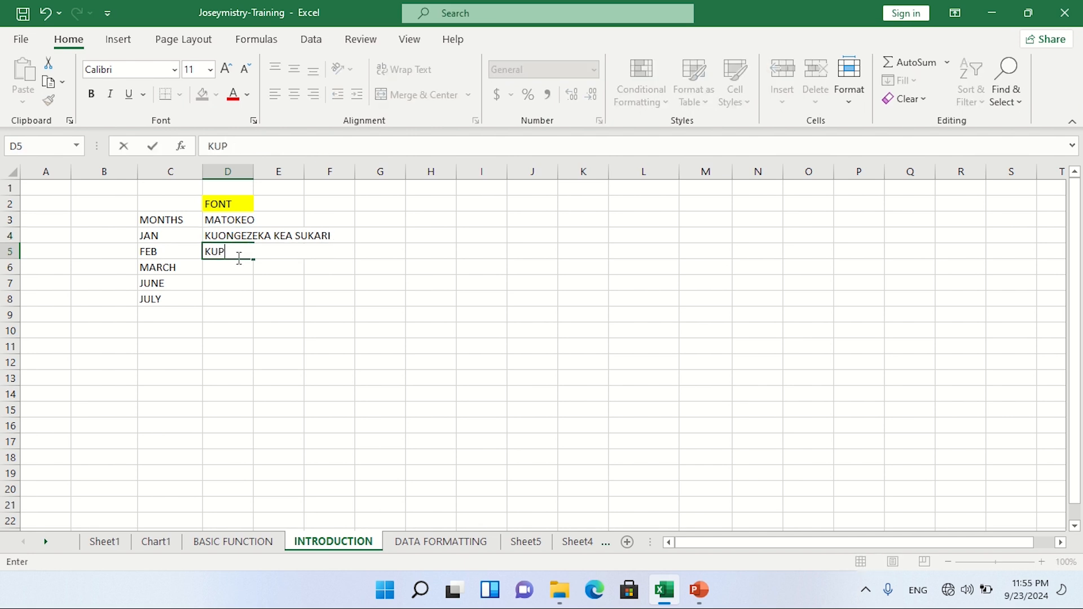
pyautogui.write('UNGUA KWA N')
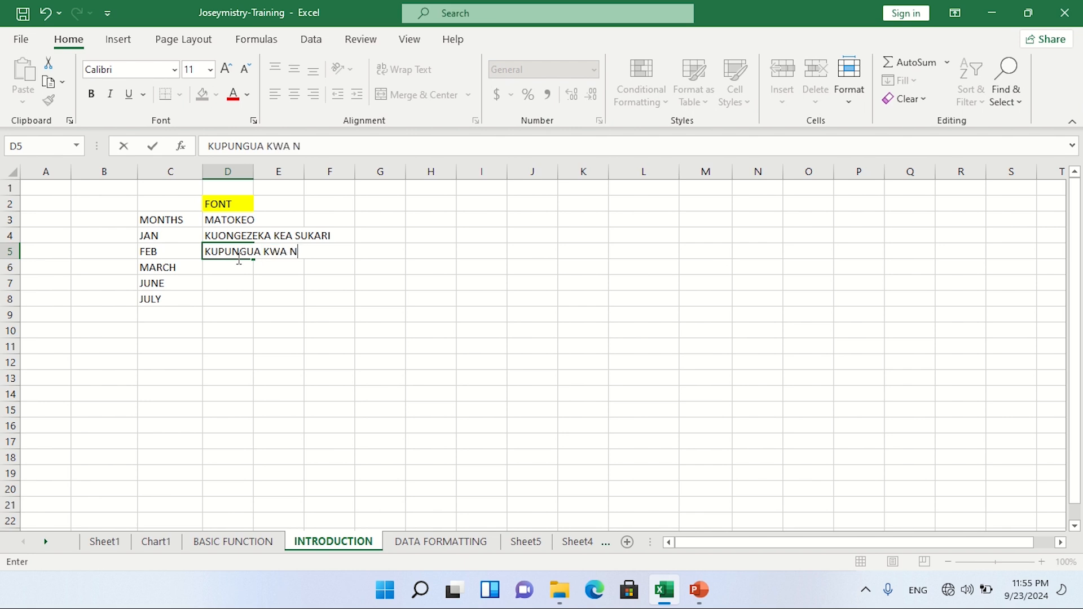
pyautogui.write('JAA')
pyautogui.click(225, 273)
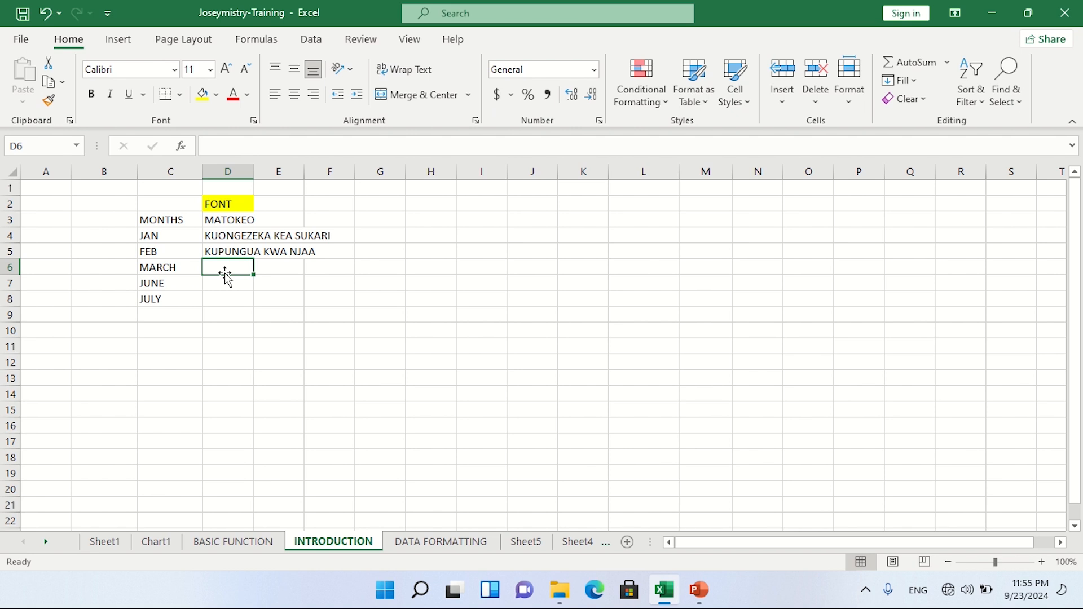
pyautogui.write('VIA')
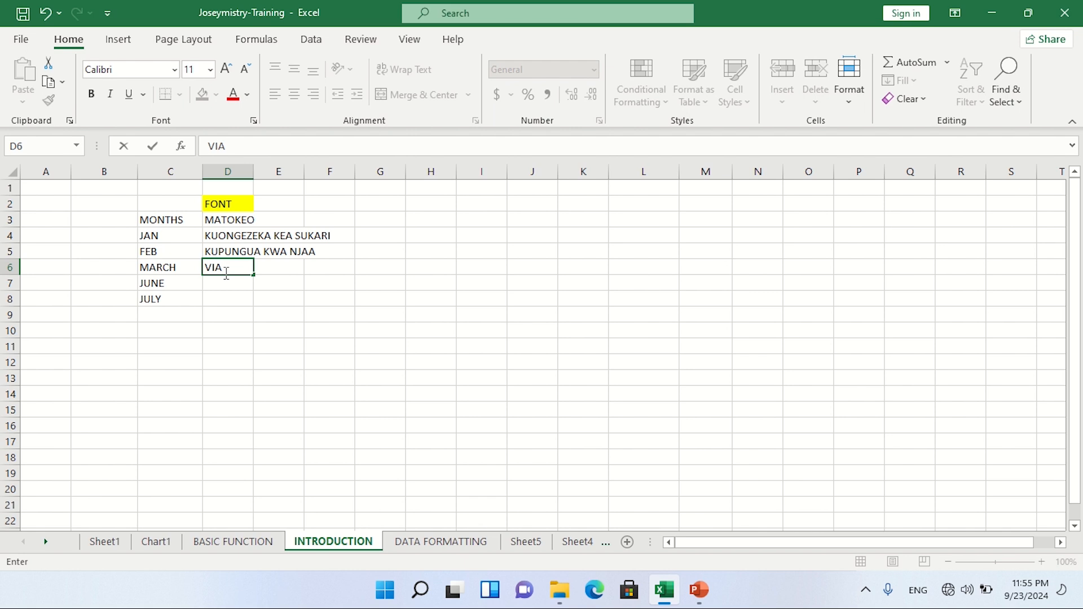
pyautogui.write('ZI VILIKUWA JUU')
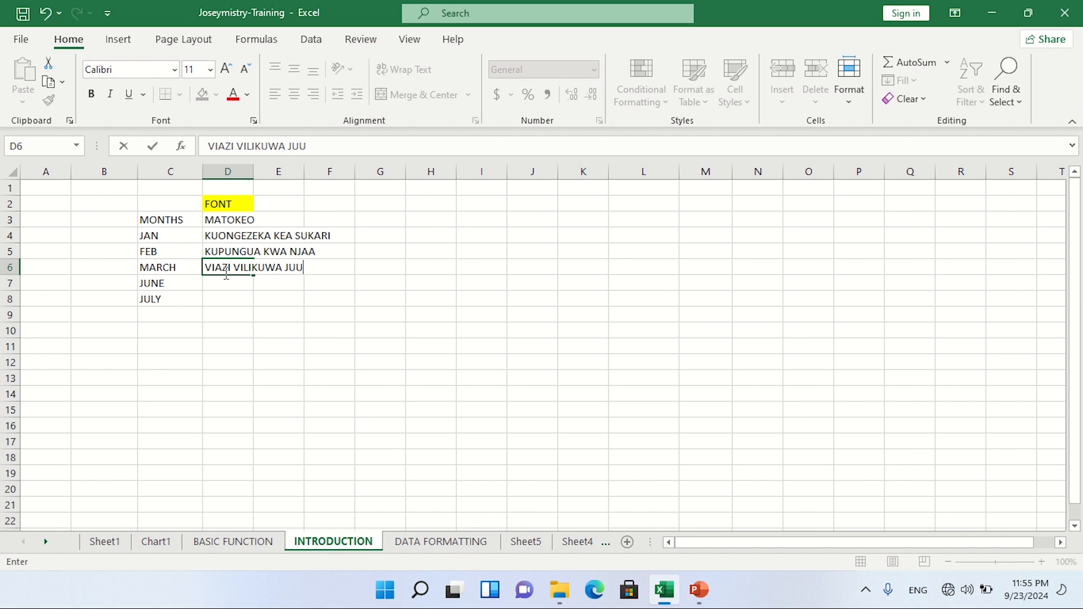
pyautogui.press('Return')
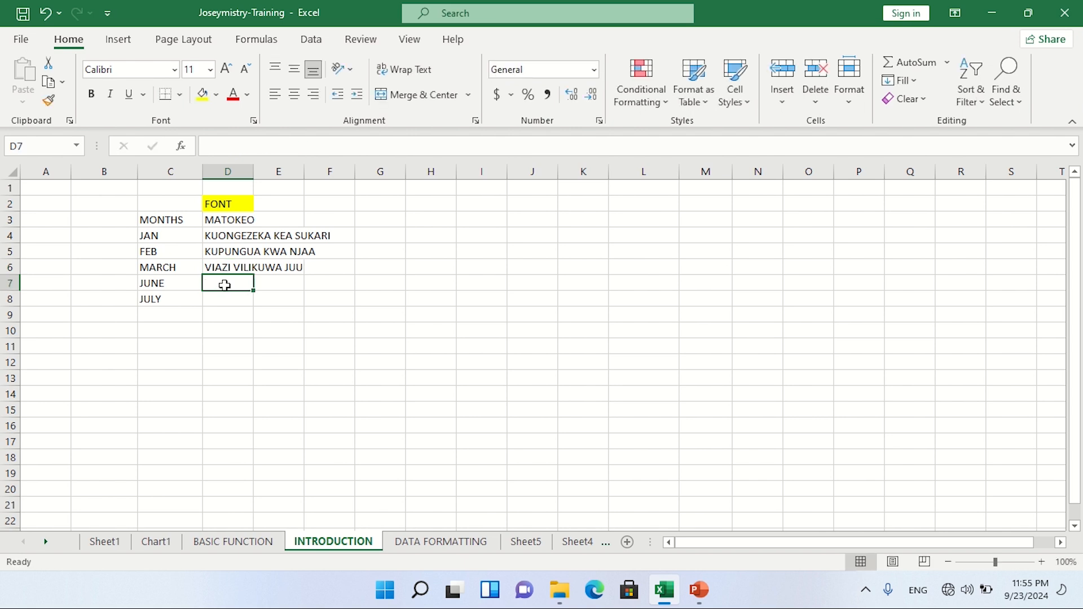
# Enter MAGARI YALIKUWA YA NA GHARAMA in cell D7 as the result for JUNE.
pyautogui.write('MAGARI')
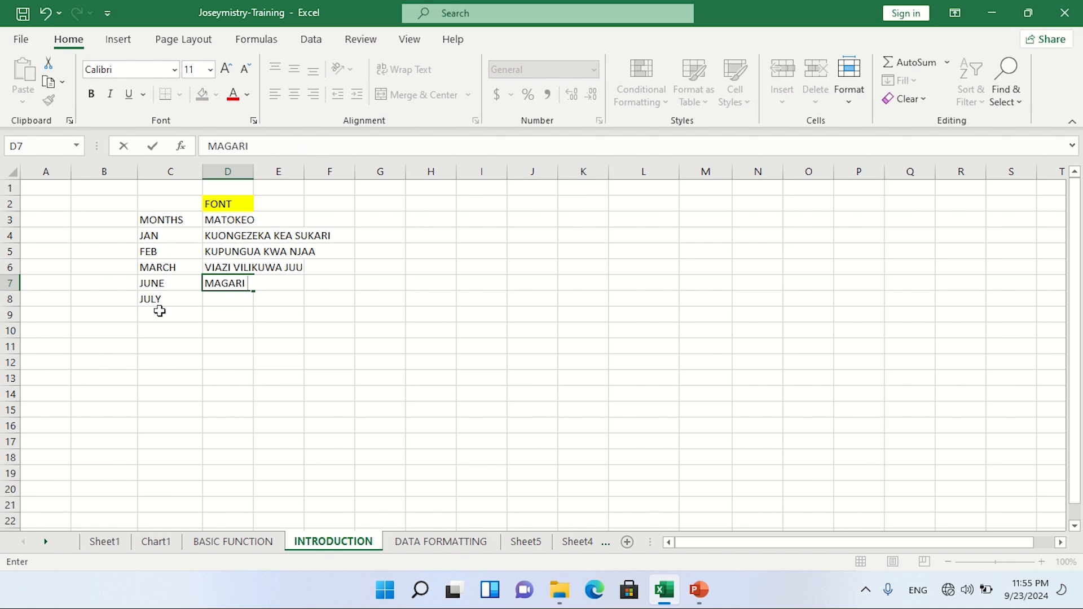
pyautogui.write(' YALIKUWA')
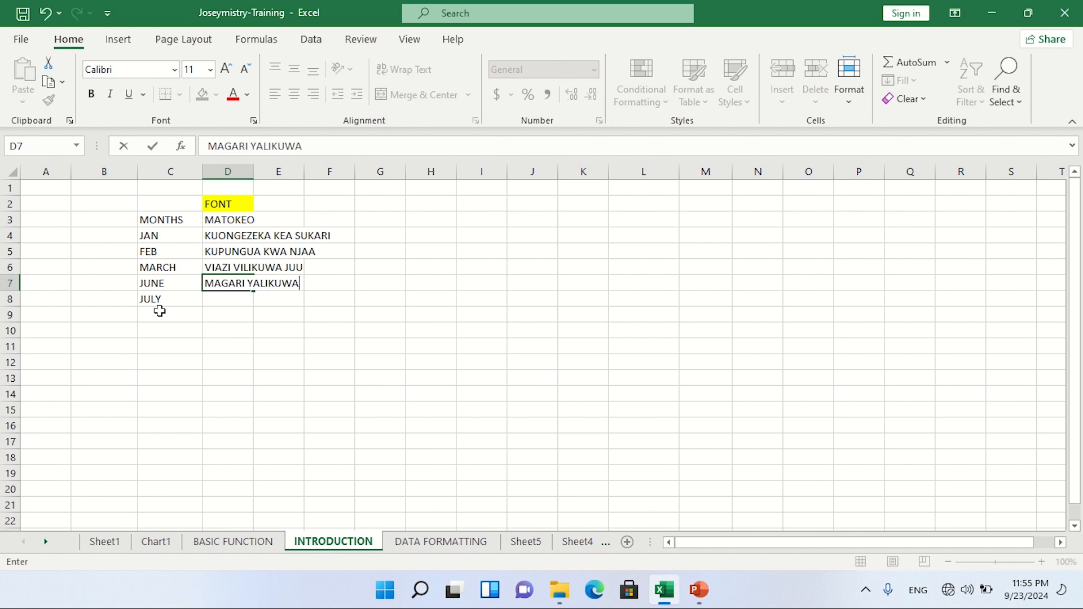
pyautogui.write(' YANAGHARA')
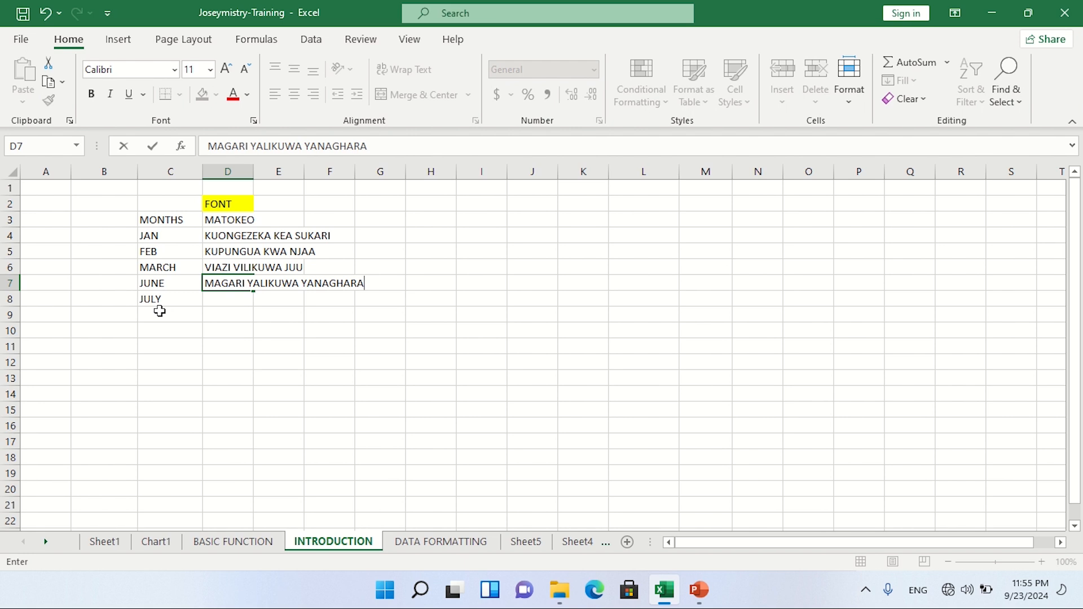
pyautogui.write('MA')
pyautogui.click(328, 285)
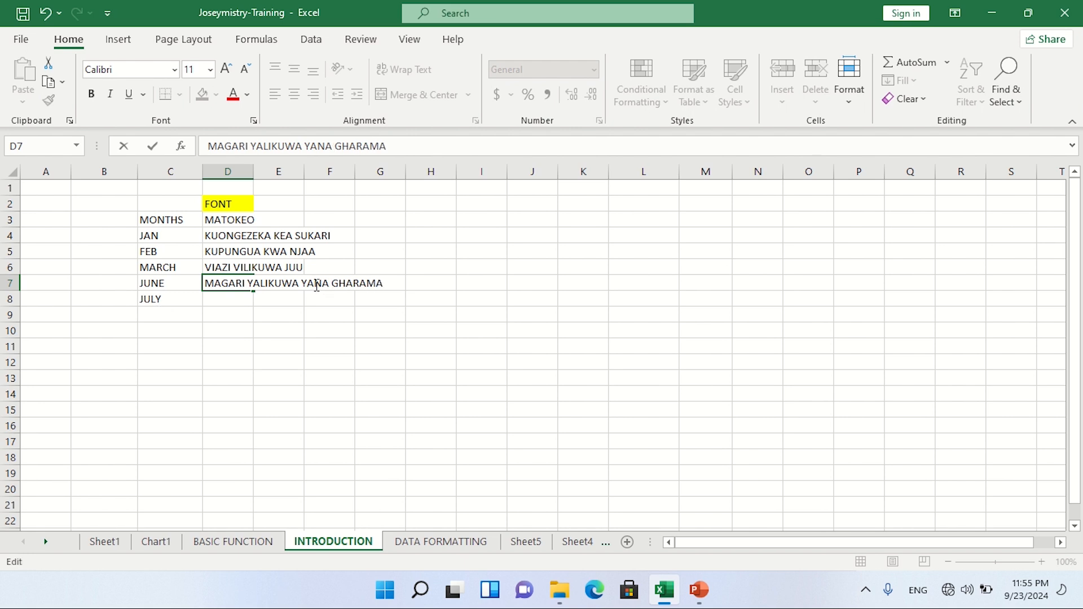
pyautogui.click(316, 285)
# Enter BODABODA WALIPAKIA ABIRIA WENGI in cell D8 as the result for JULY.
pyautogui.click(233, 302)
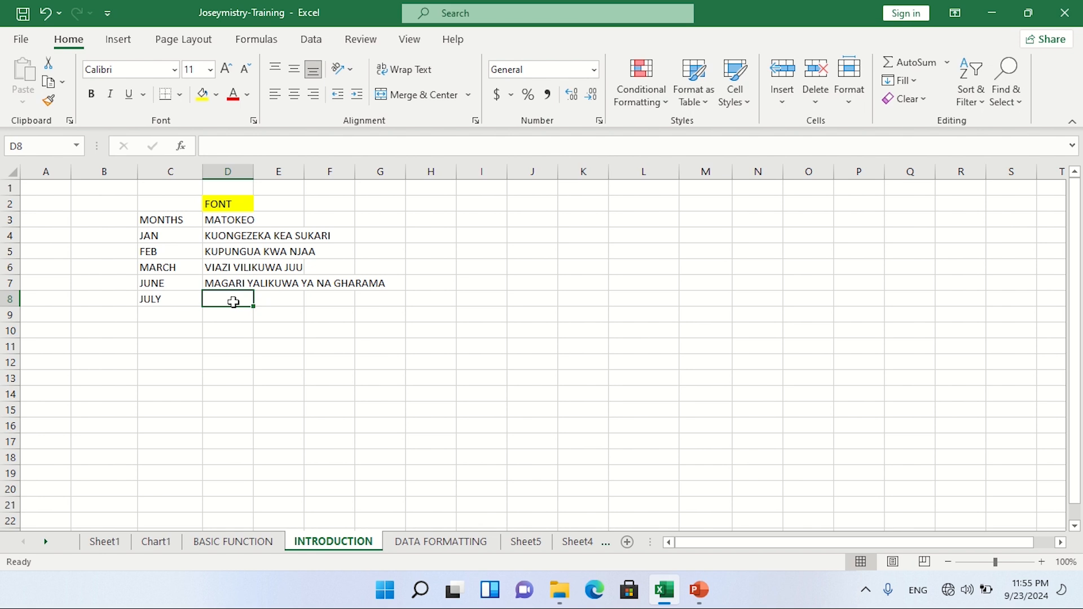
pyautogui.write('BODABODA WALIPAKIA ABIRIA WENGI')
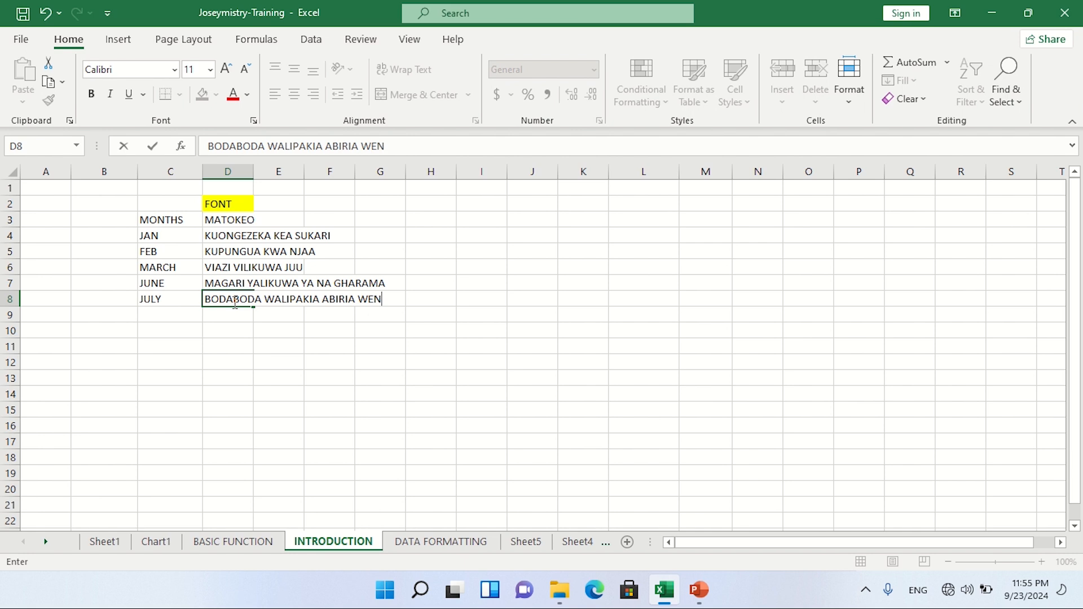
pyautogui.click(500, 316)
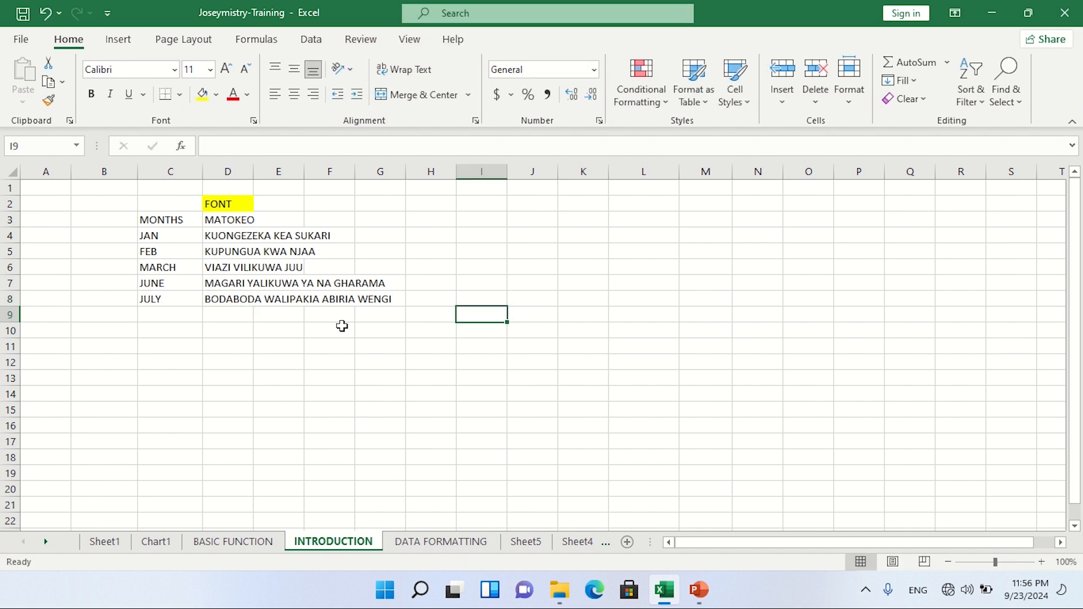
# Fill the MONTHS heading cell with yellow and the MATOKEO heading cell with purple.
pyautogui.click(177, 217)
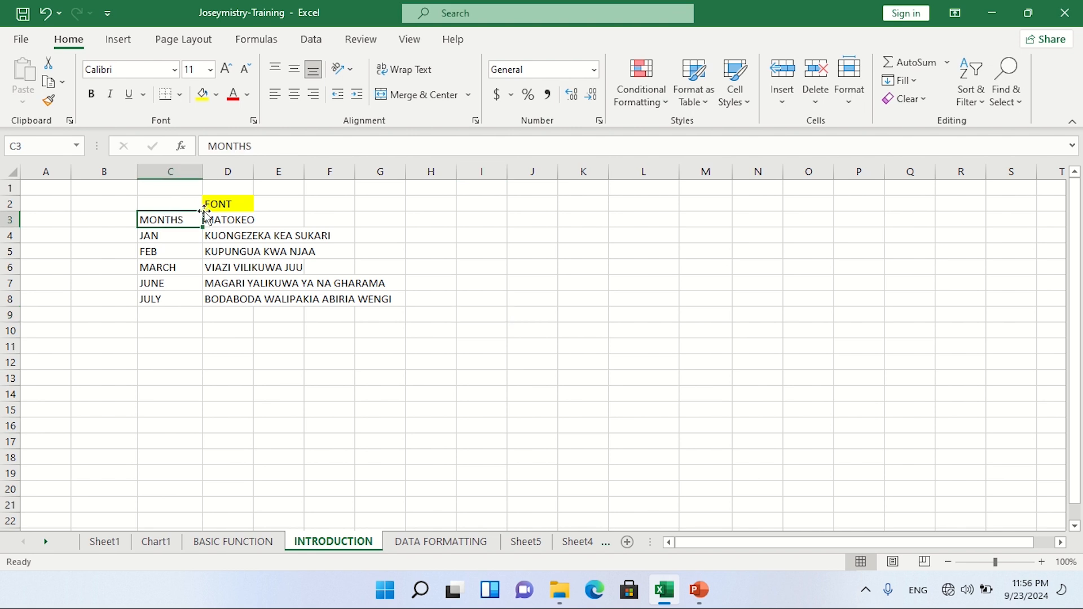
pyautogui.click(204, 96)
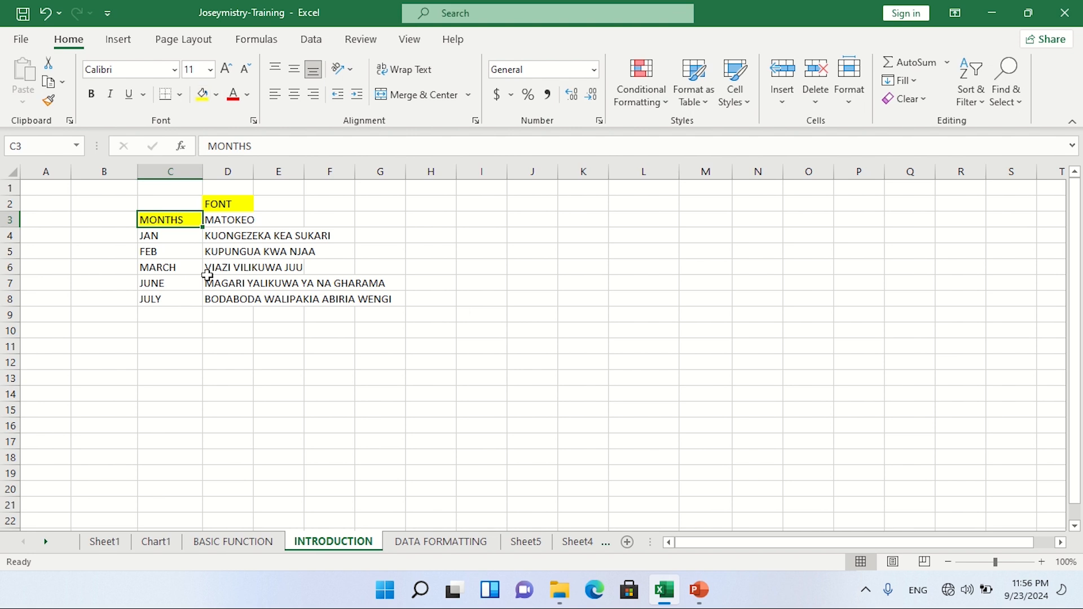
pyautogui.click(246, 224)
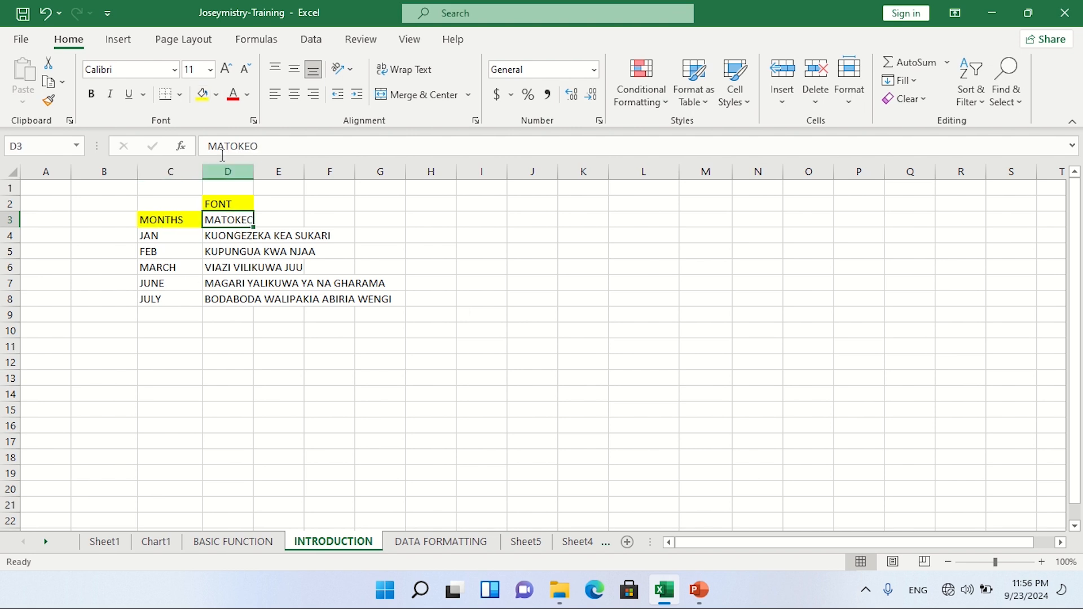
pyautogui.click(217, 94)
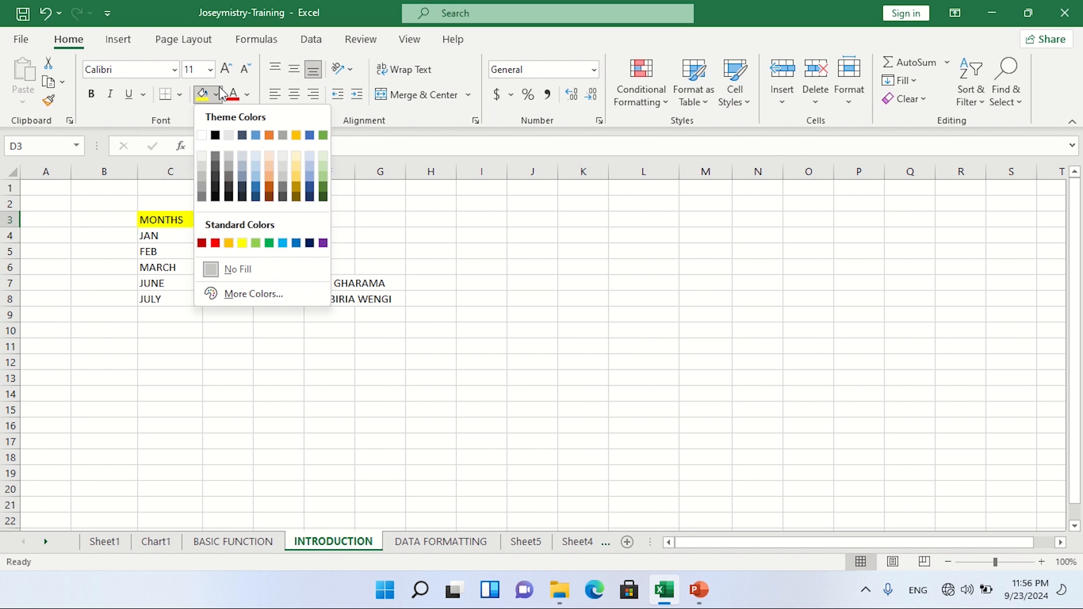
pyautogui.click(323, 242)
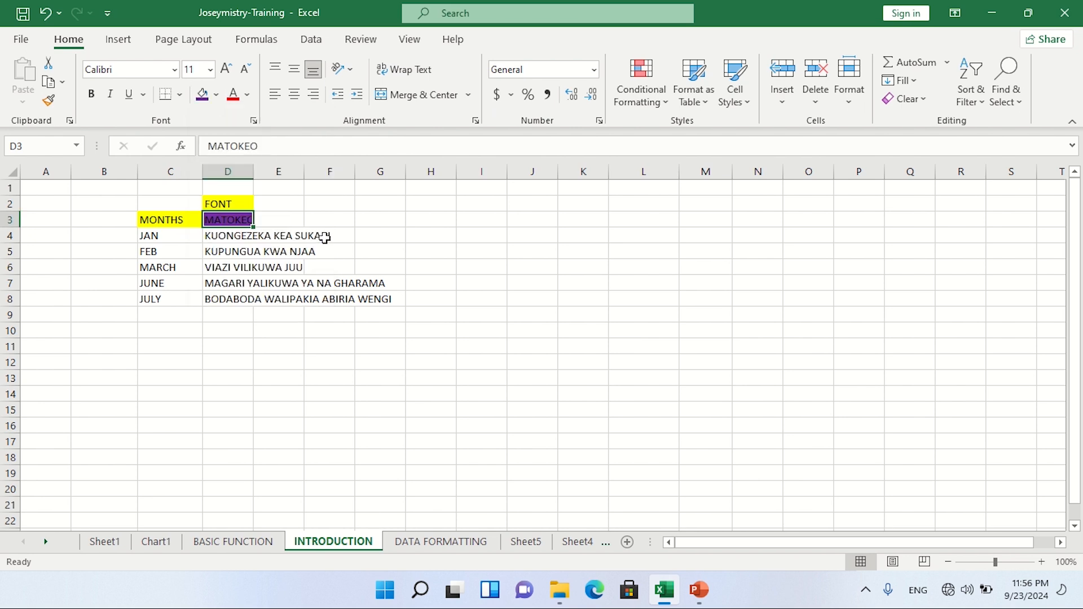
pyautogui.click(324, 223)
# Change the fill colour of the FONT title cell D2 to orange.
pyautogui.click(246, 204)
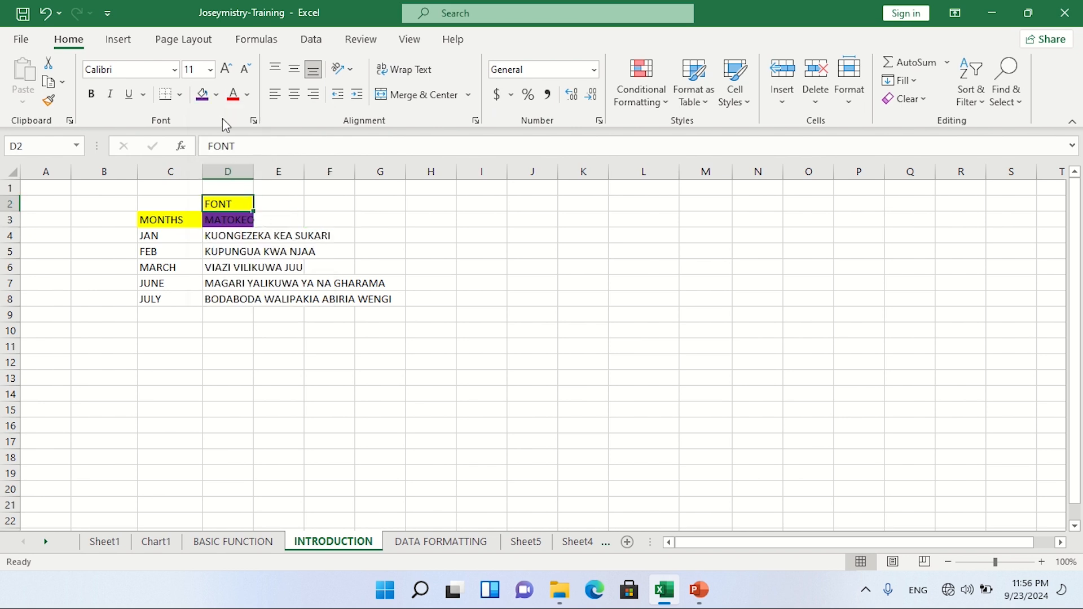
pyautogui.click(216, 95)
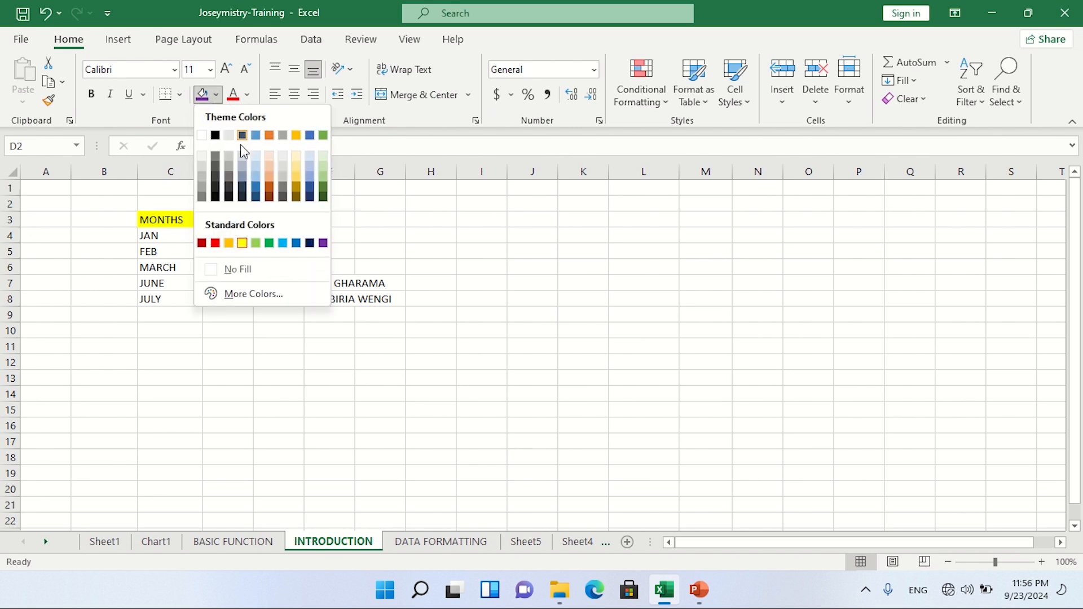
pyautogui.click(270, 135)
pyautogui.click(301, 265)
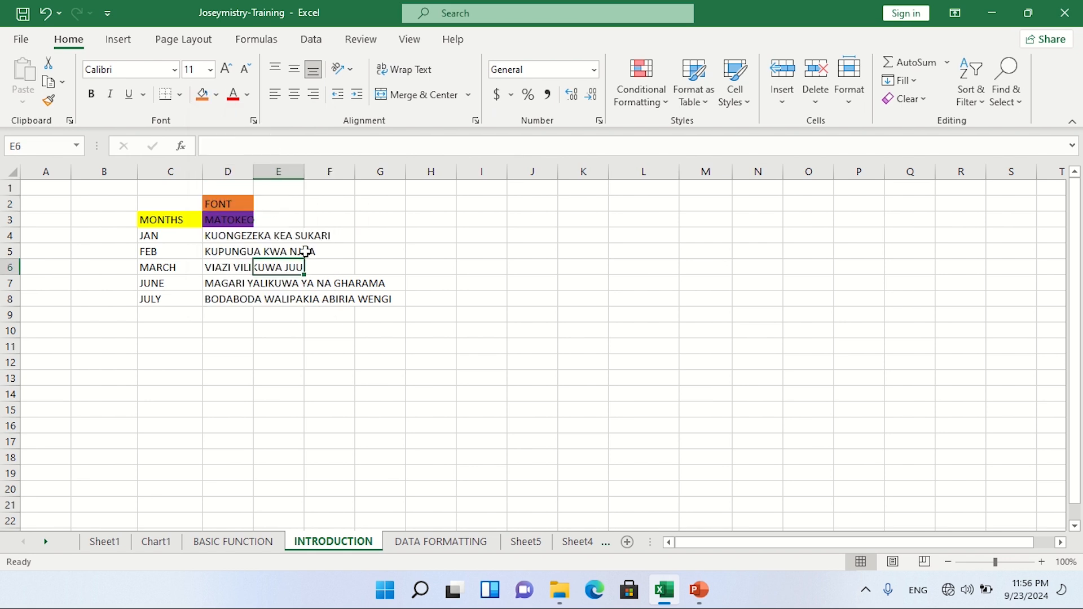
pyautogui.click(290, 223)
pyautogui.click(311, 359)
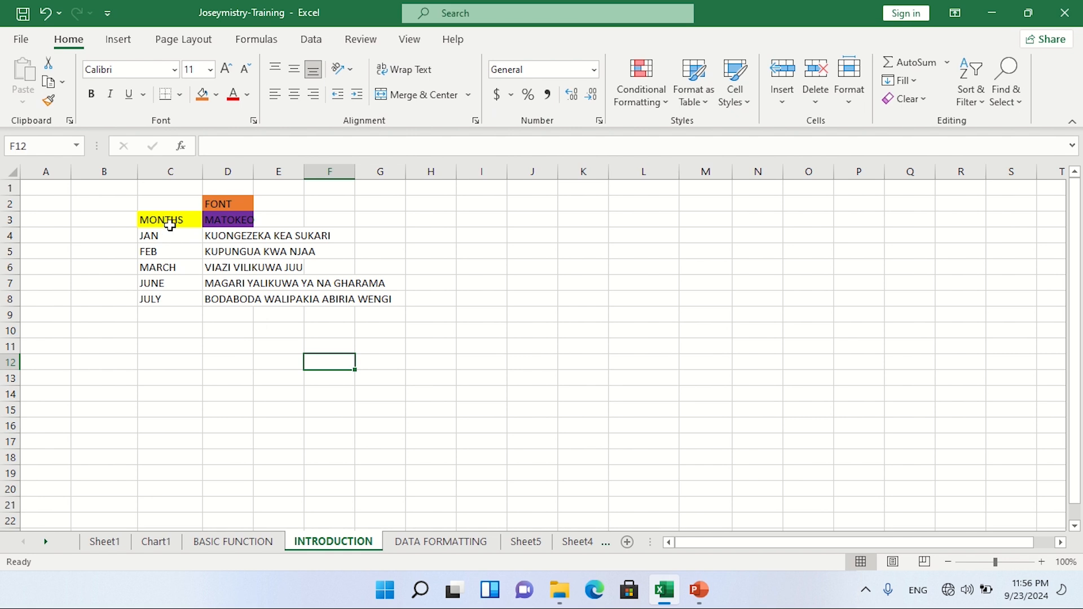
pyautogui.click(232, 236)
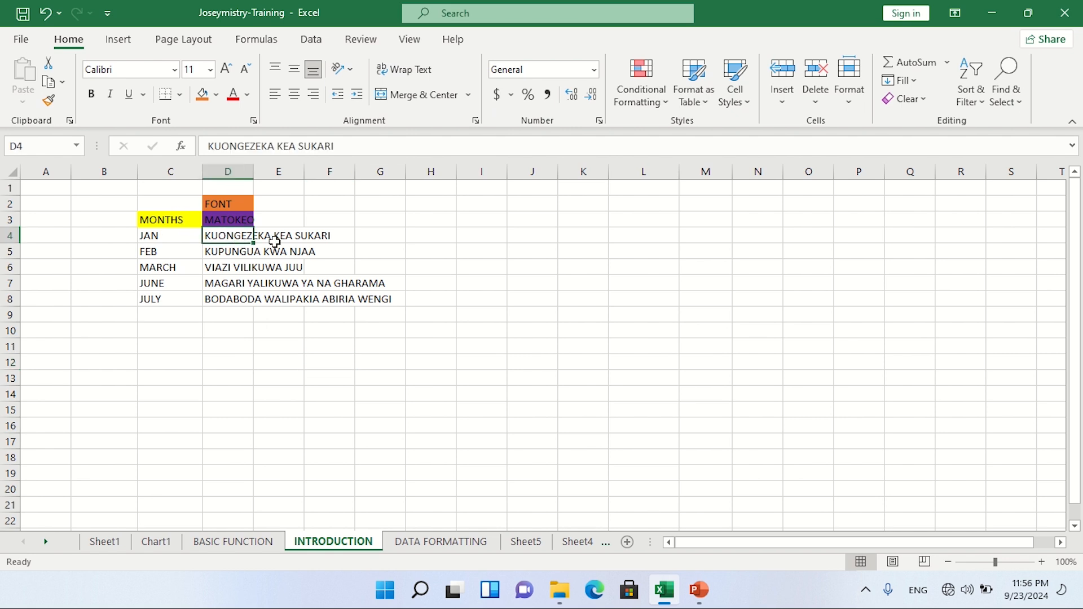
pyautogui.click(347, 248)
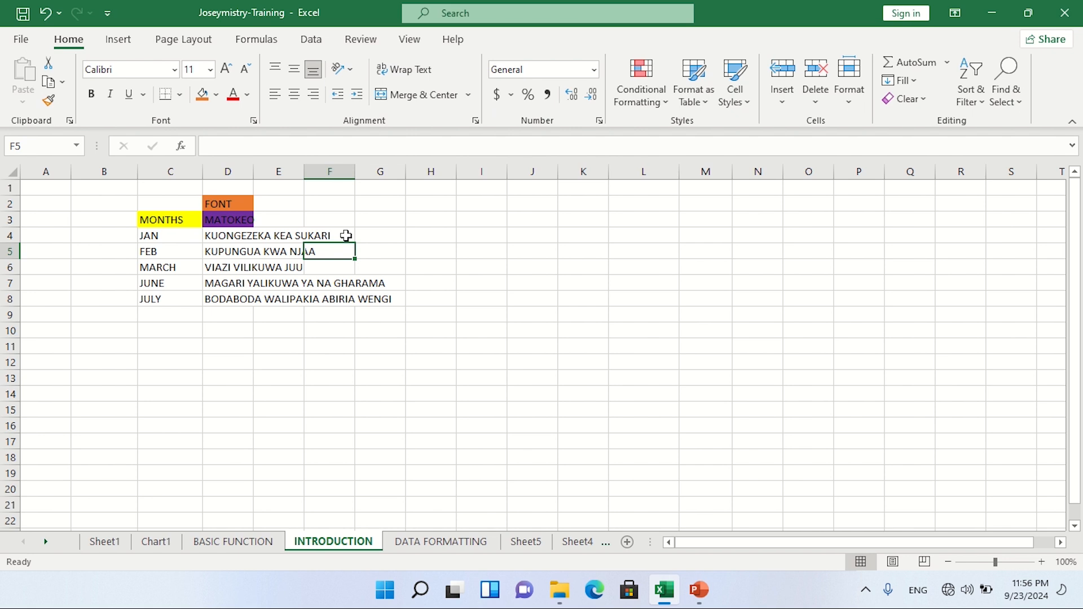
pyautogui.click(266, 300)
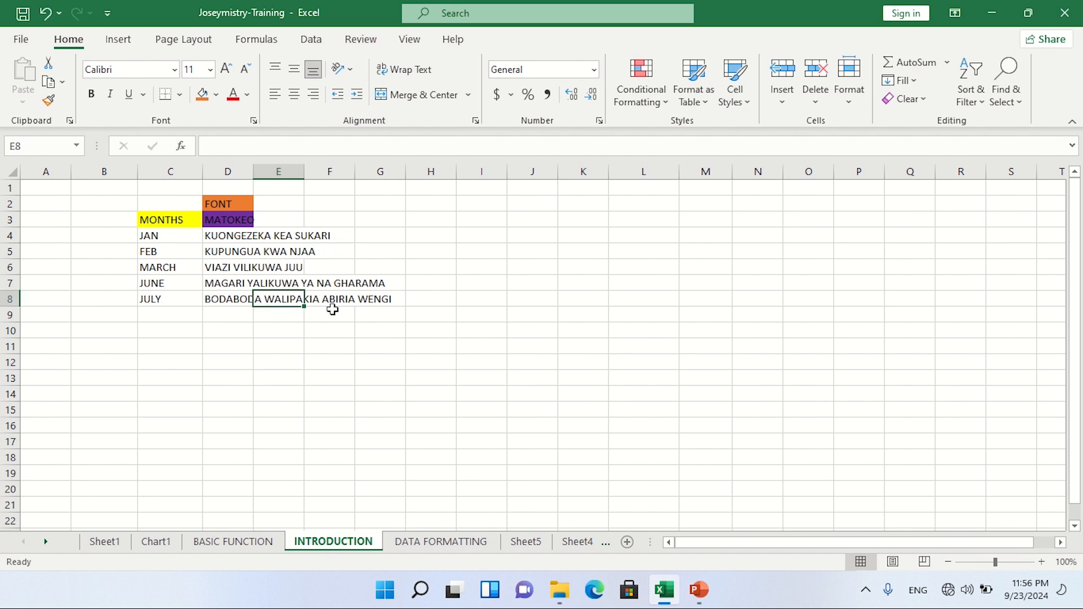
pyautogui.click(375, 328)
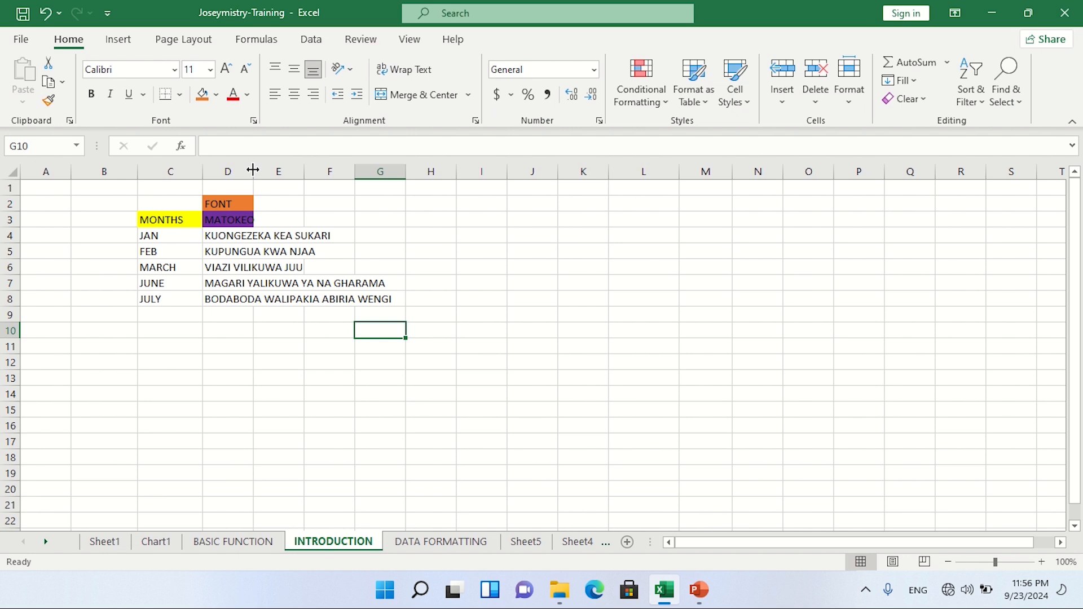
# AutoFit the width of column D to its longest result text.
pyautogui.moveTo(253, 170); pyautogui.dragTo(250, 169)
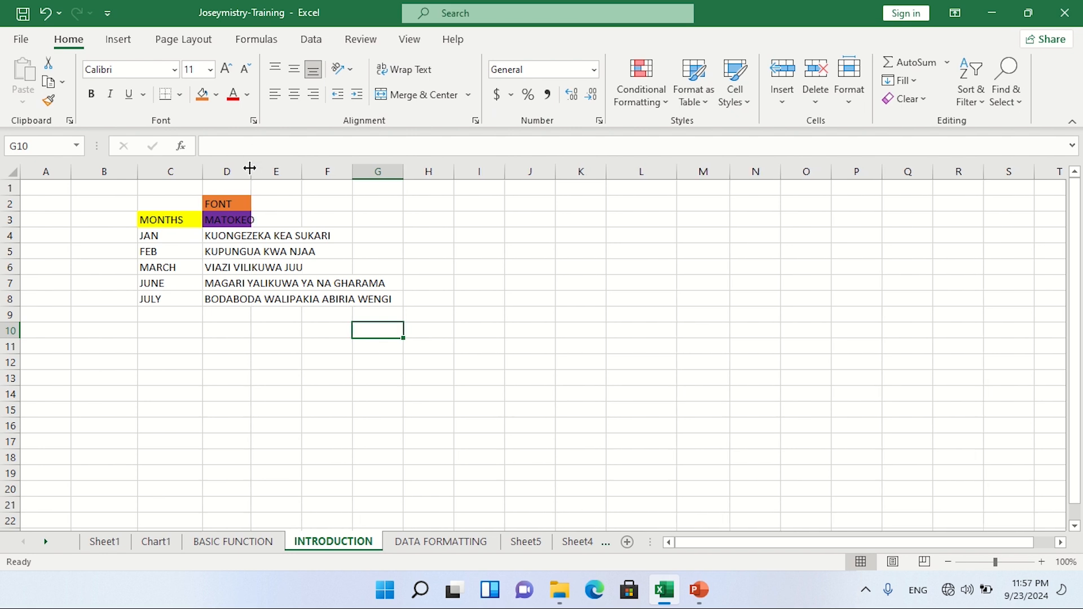
pyautogui.doubleClick(252, 165)
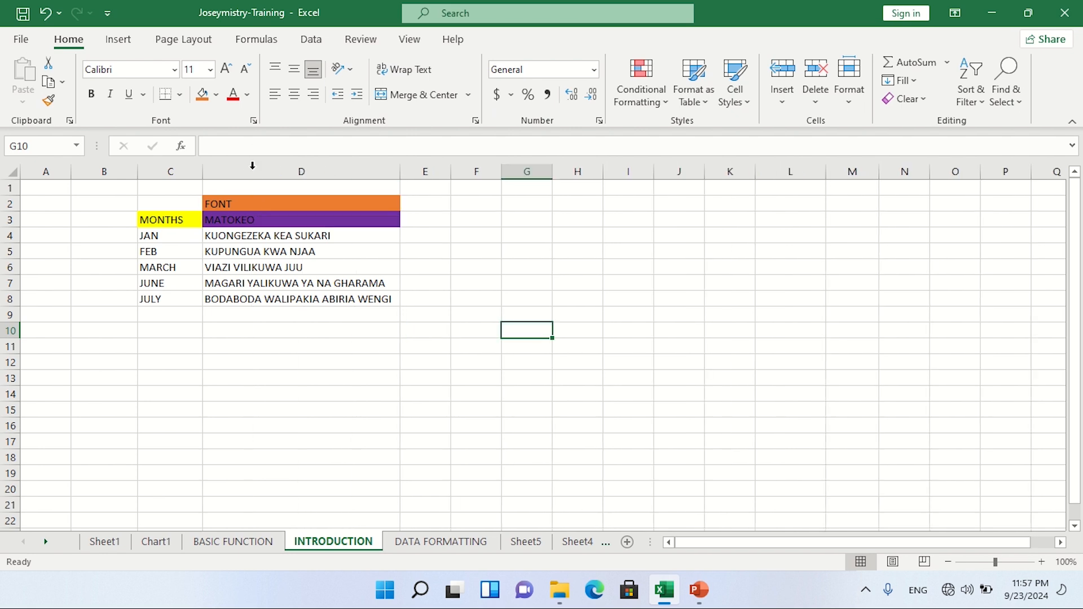
pyautogui.click(314, 279)
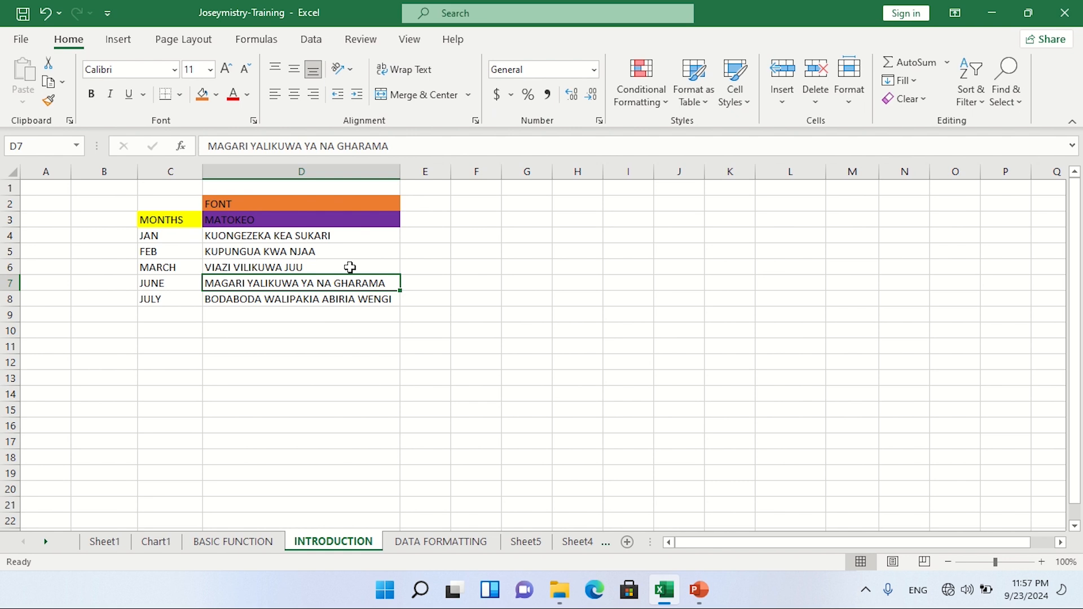
pyautogui.click(292, 294)
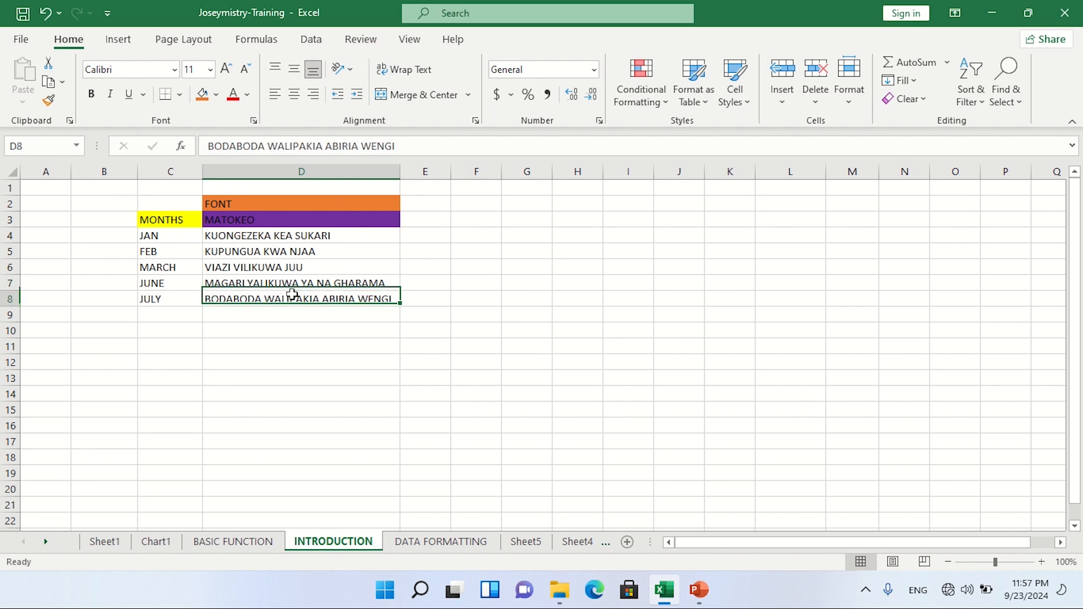
pyautogui.click(283, 279)
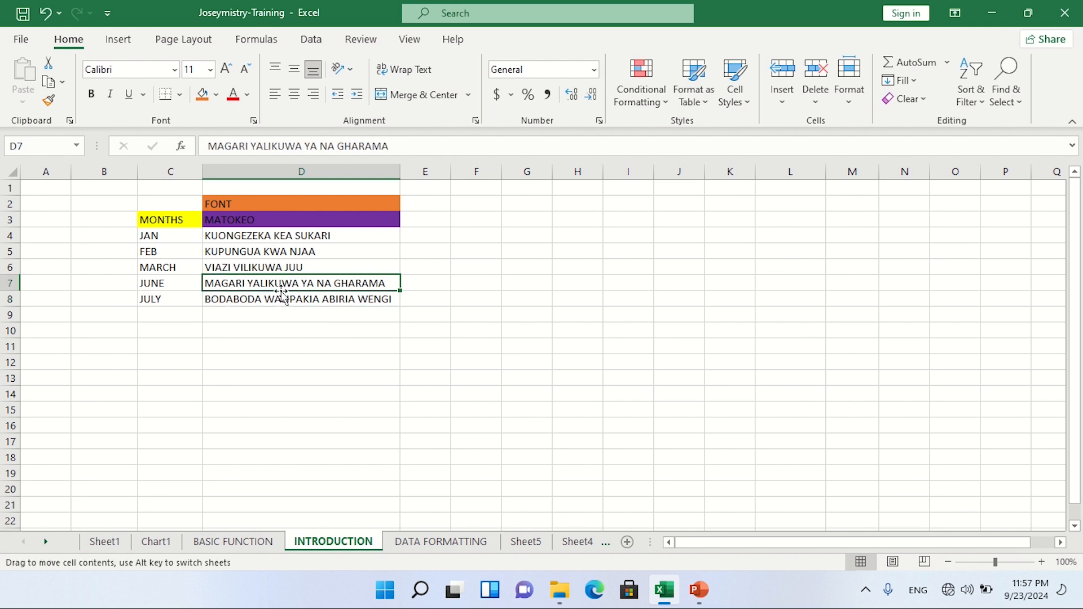
pyautogui.click(274, 251)
# Open the font settings in Format Cells for results D4 to D8 and move the dialog clear of the table.
pyautogui.moveTo(256, 236); pyautogui.dragTo(363, 300)
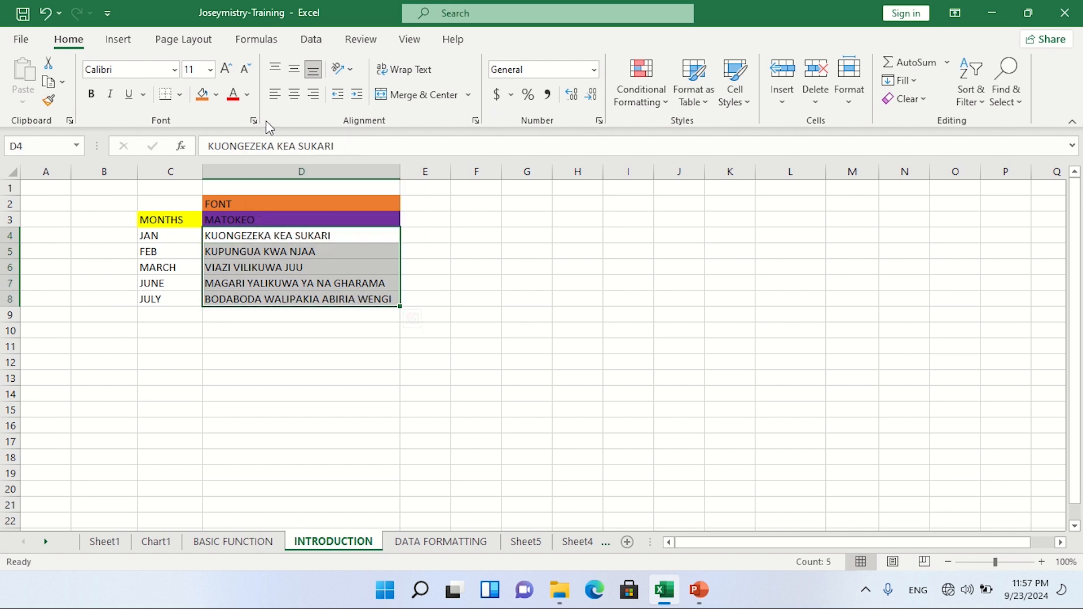
pyautogui.hotkey('ctrl', '1')
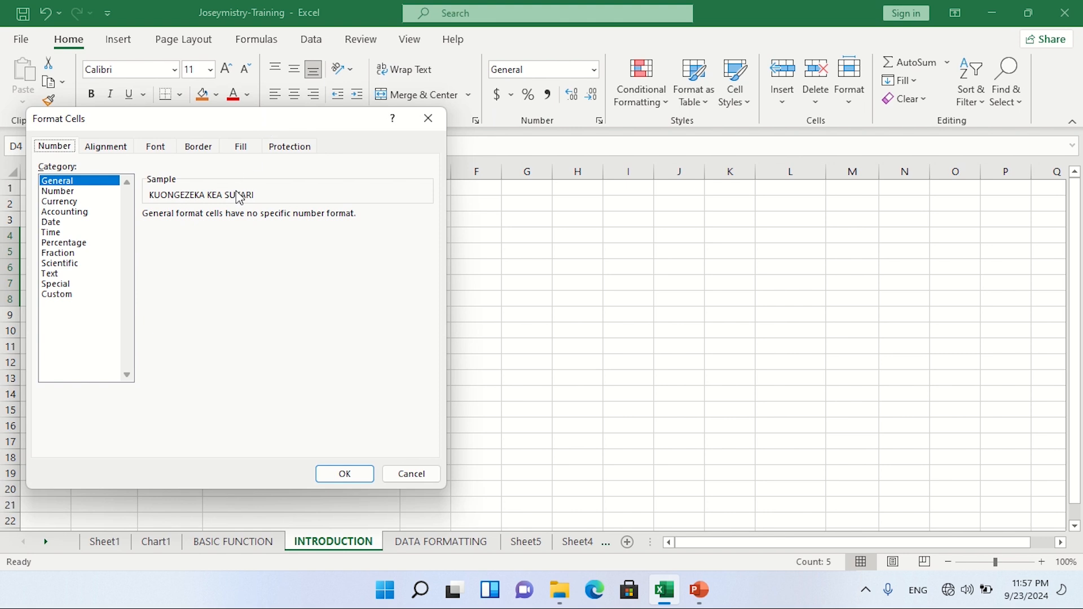
pyautogui.click(113, 148)
pyautogui.click(156, 148)
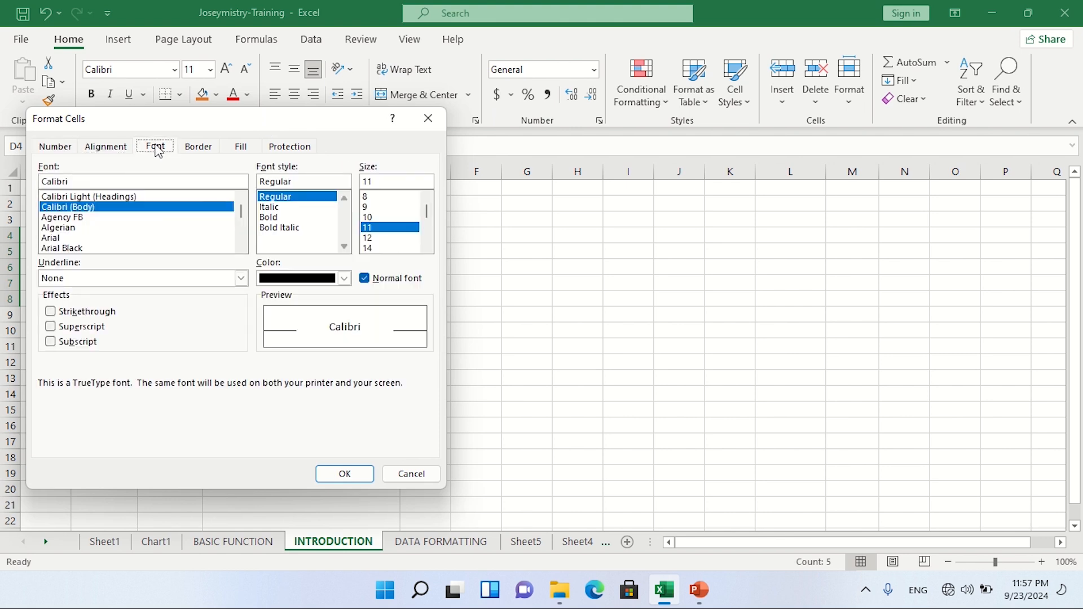
pyautogui.click(212, 148)
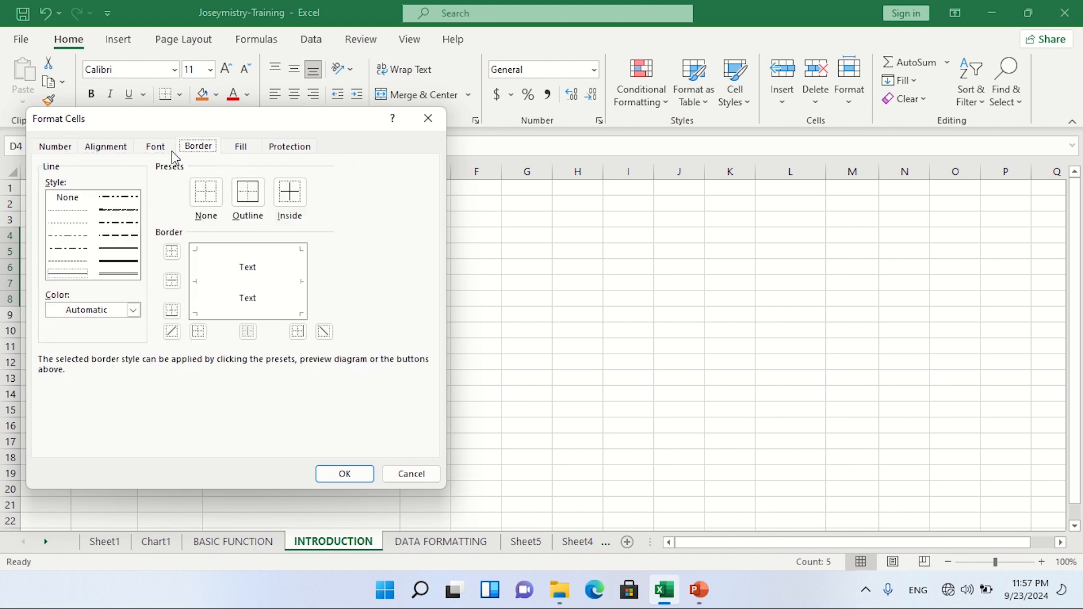
pyautogui.click(157, 150)
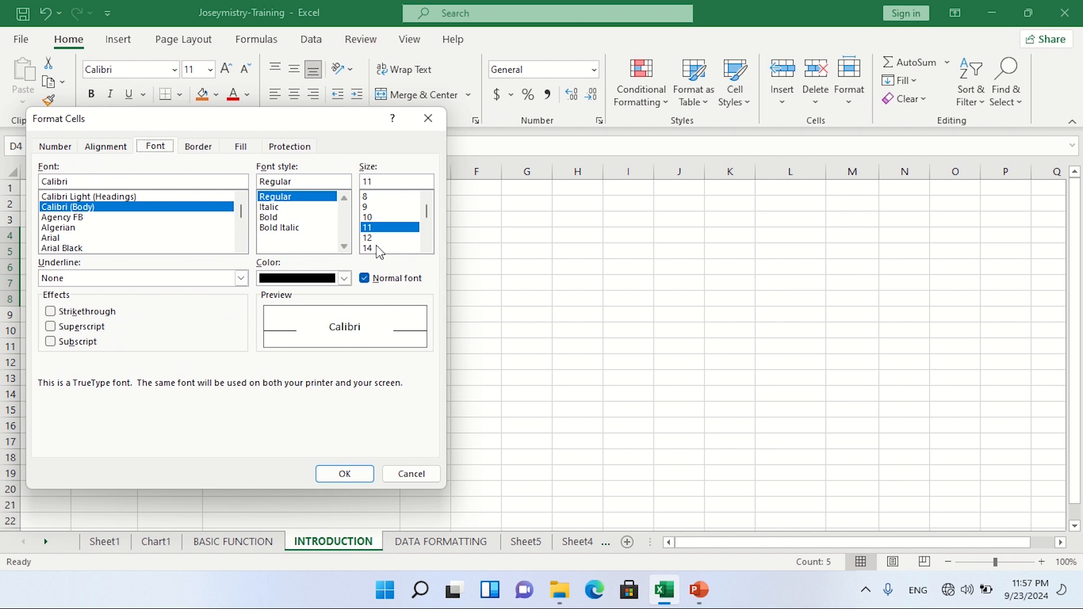
pyautogui.moveTo(285, 127); pyautogui.dragTo(738, 177)
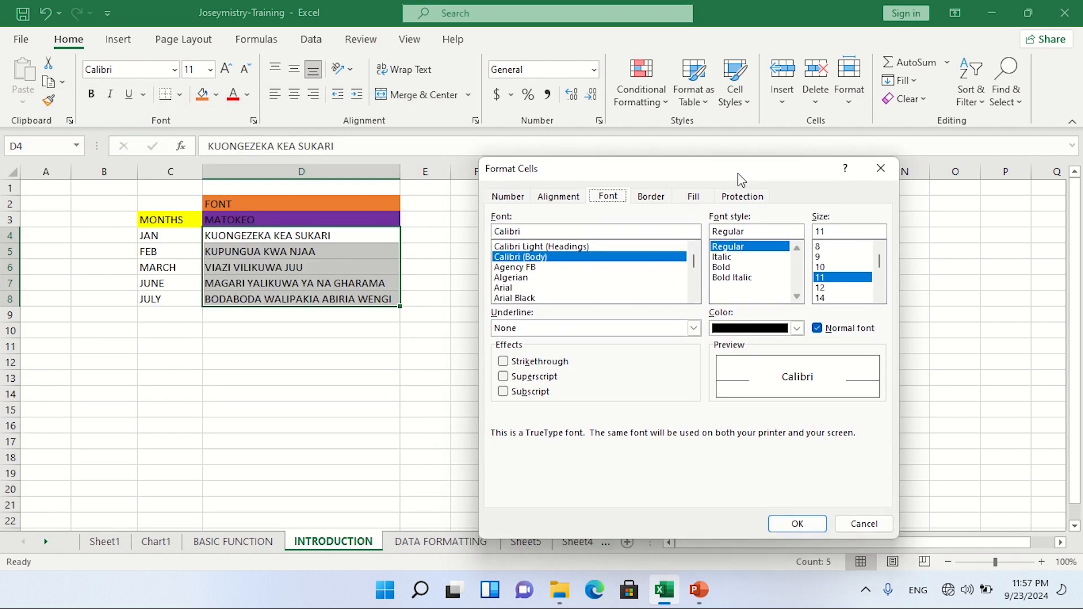
# Set the font of the results in D4 to D8 to Arial Black, size 20.
pyautogui.scroll(-2, 842, 283)
pyautogui.click(822, 267)
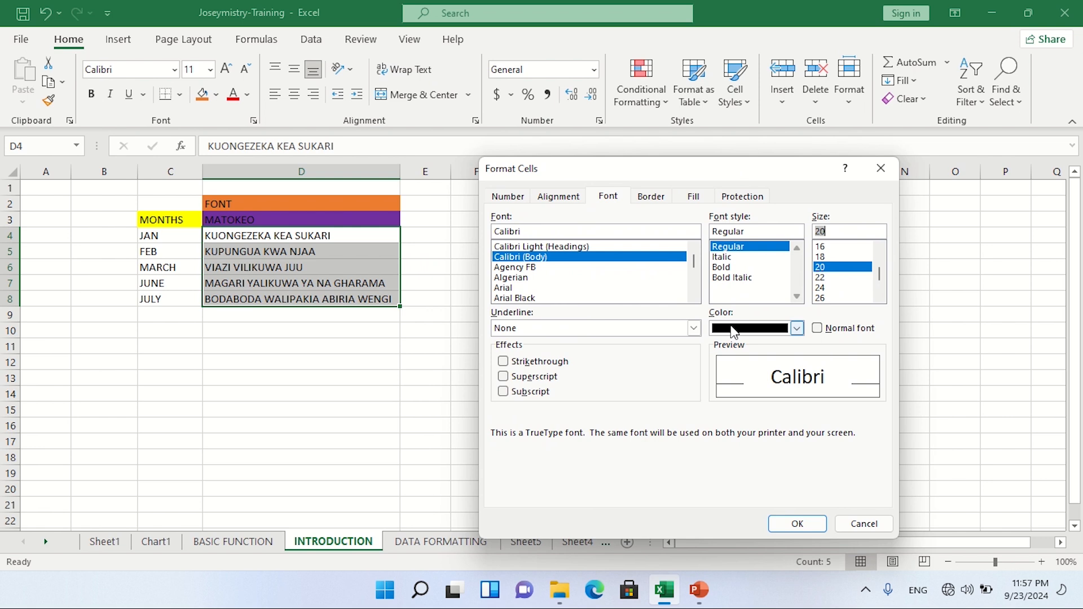
pyautogui.scroll(-1, 532, 276)
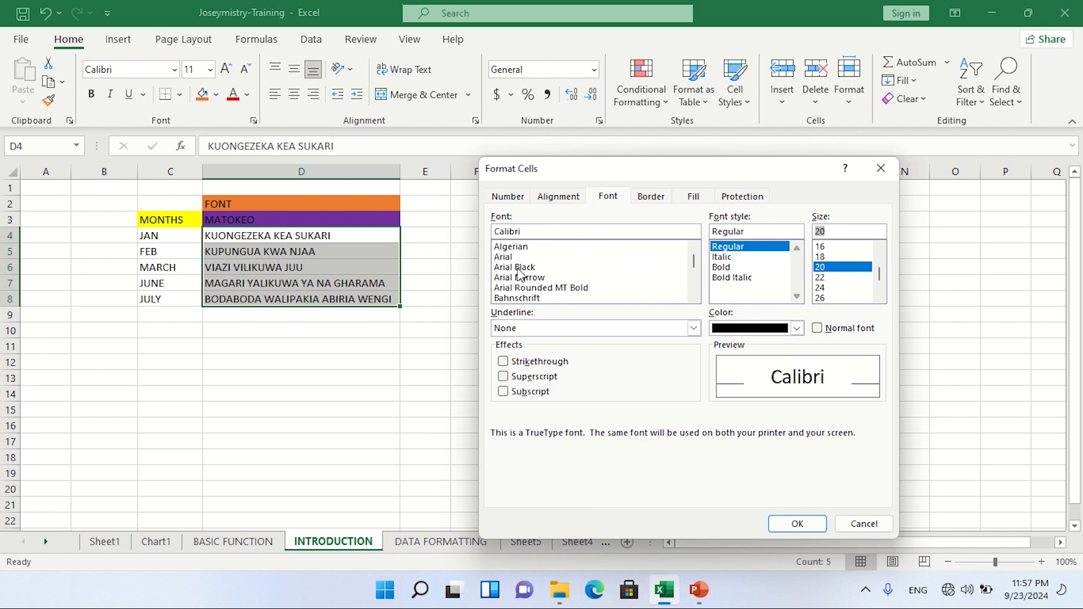
pyautogui.click(513, 268)
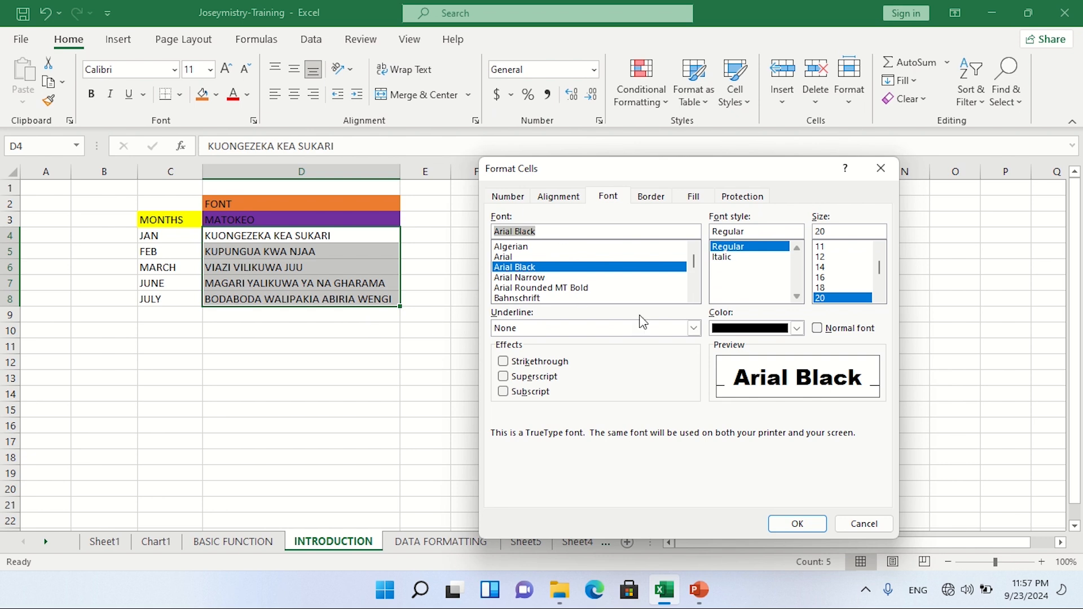
pyautogui.click(796, 523)
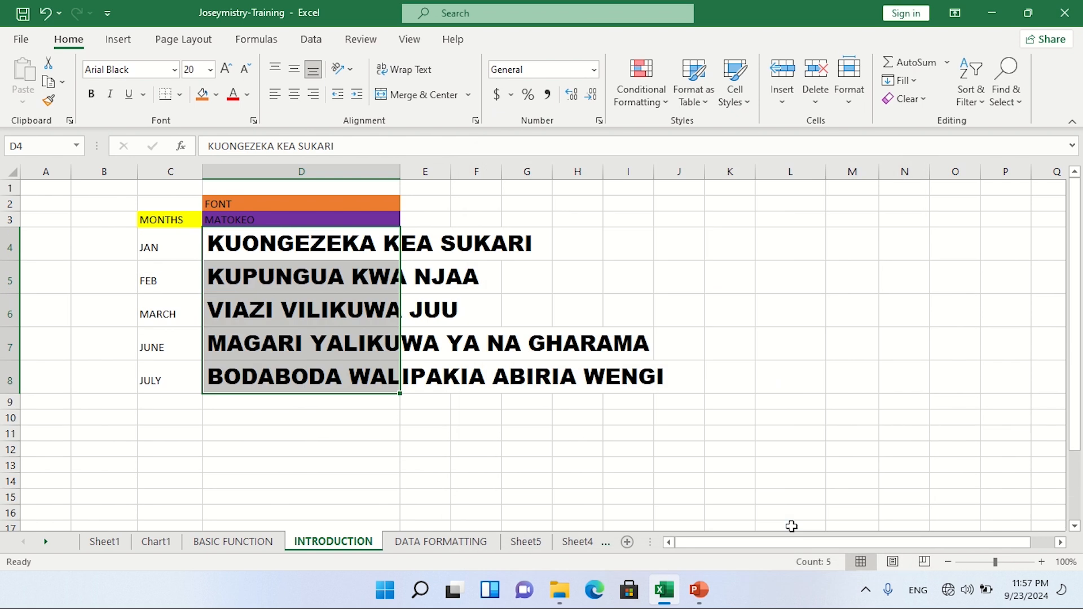
pyautogui.click(698, 335)
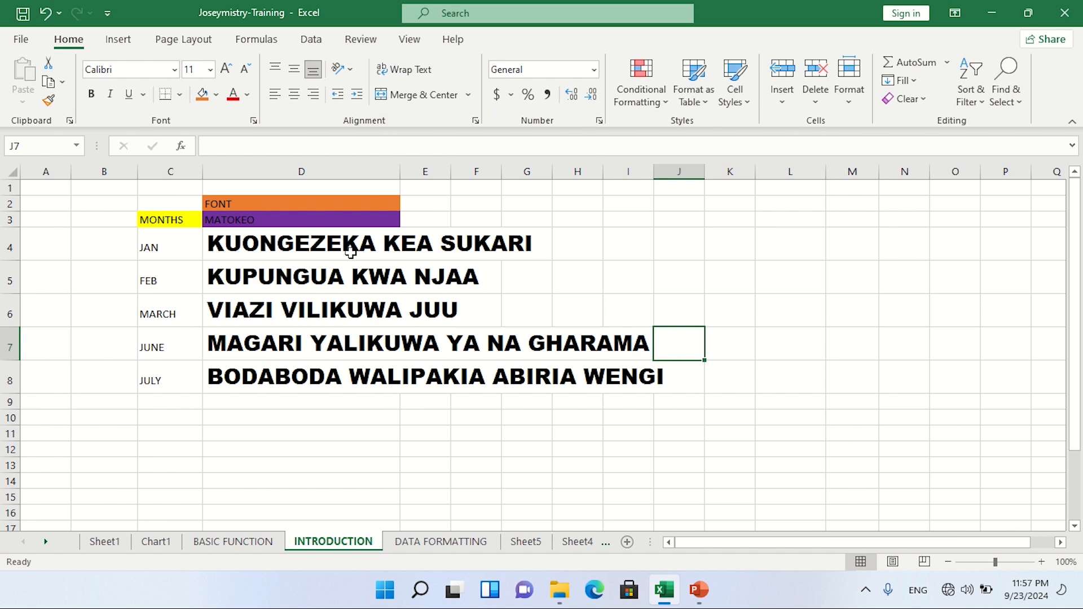
pyautogui.click(191, 248)
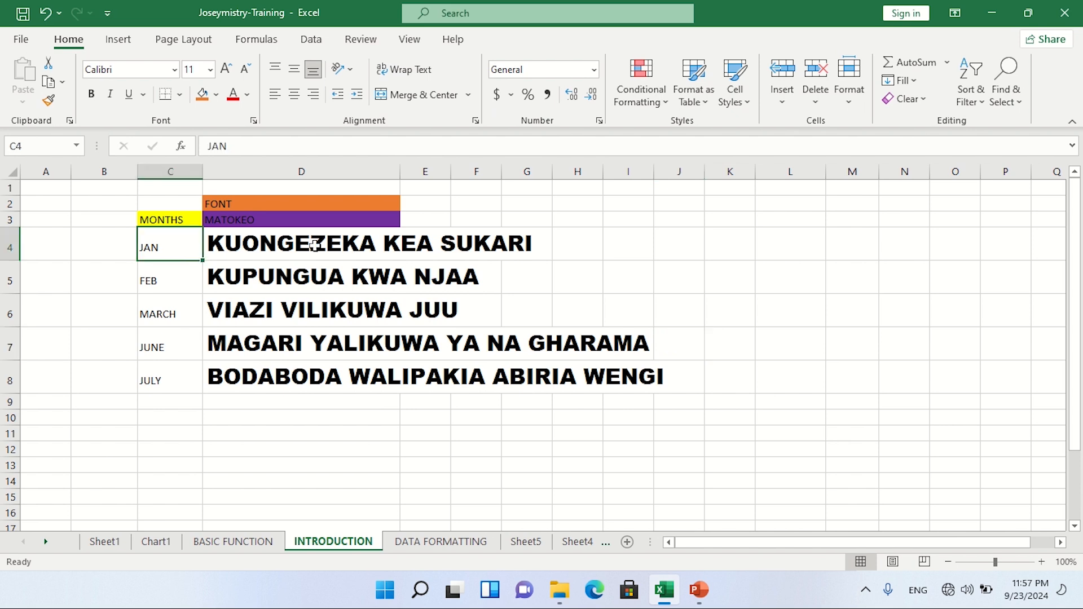
pyautogui.click(589, 358)
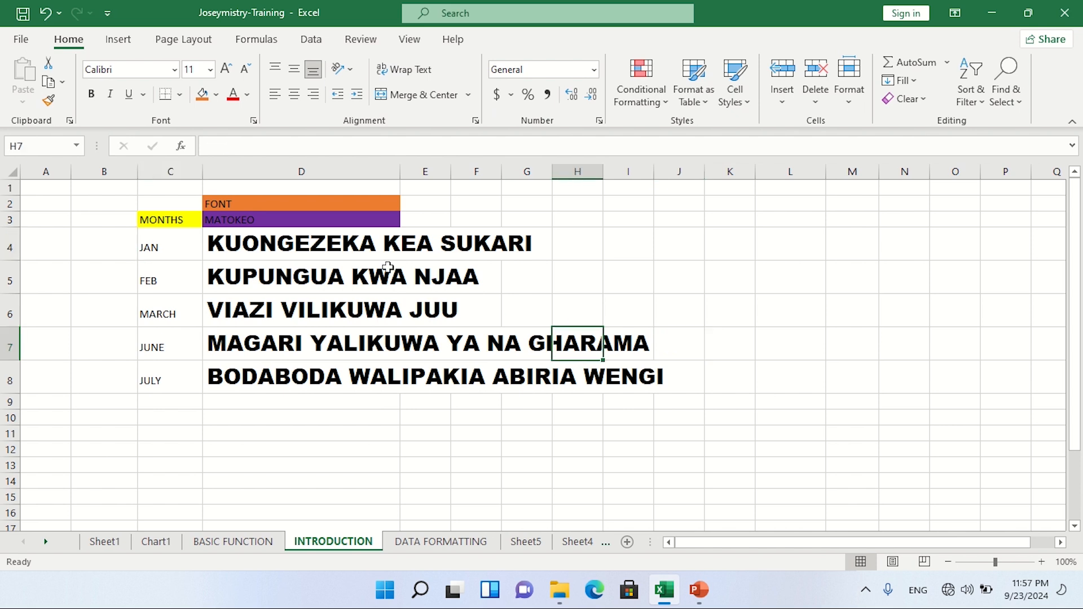
pyautogui.moveTo(375, 239); pyautogui.dragTo(634, 420)
pyautogui.click(544, 340)
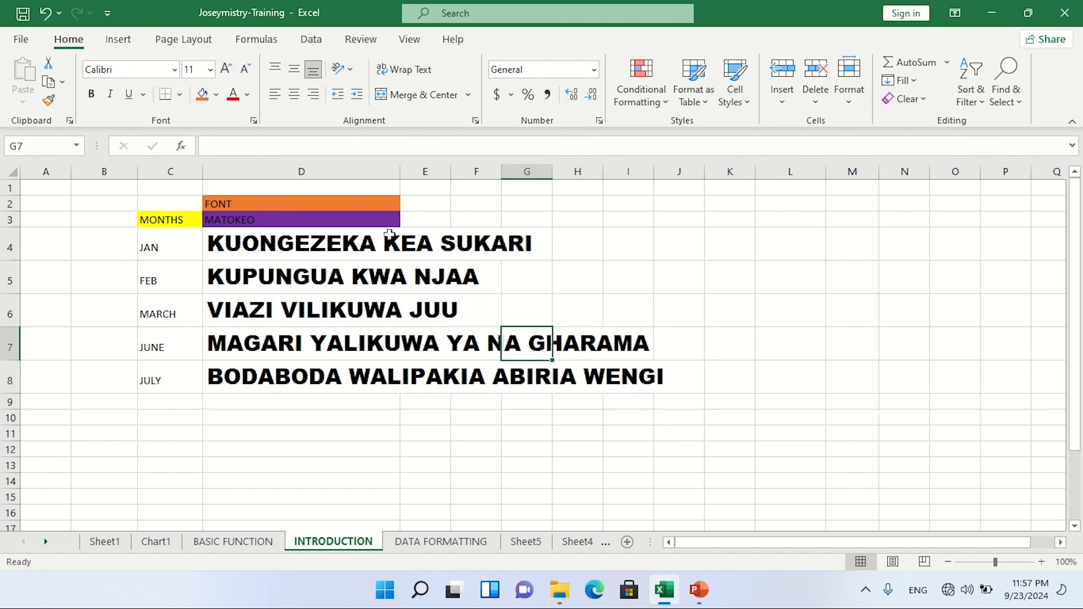
# Decrease the font size of the results in D4 to D8 to 10.
pyautogui.moveTo(390, 235); pyautogui.dragTo(660, 379)
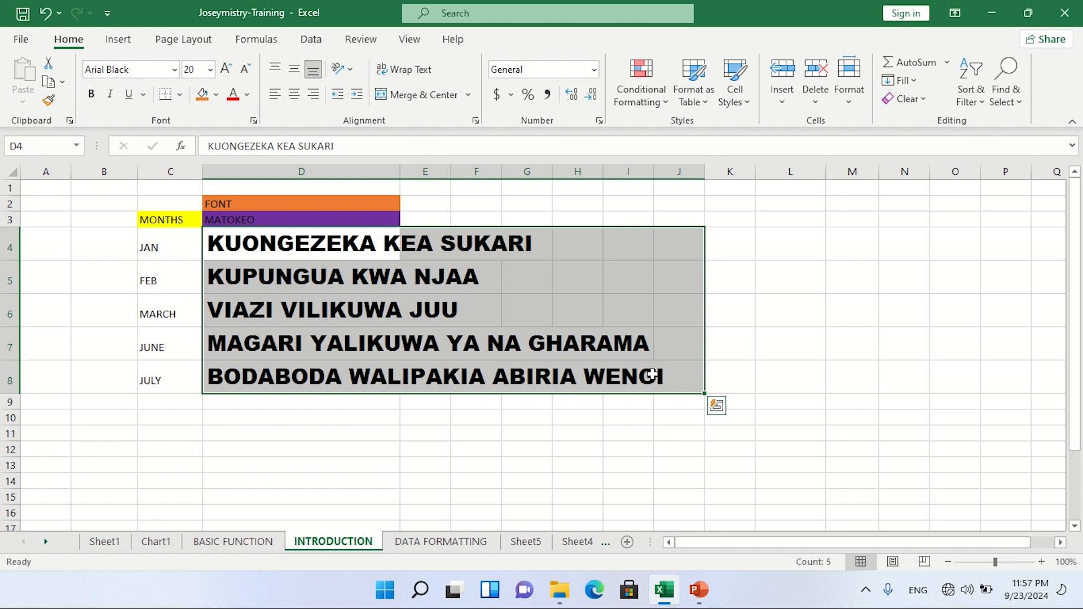
pyautogui.click(249, 72)
pyautogui.click(248, 73)
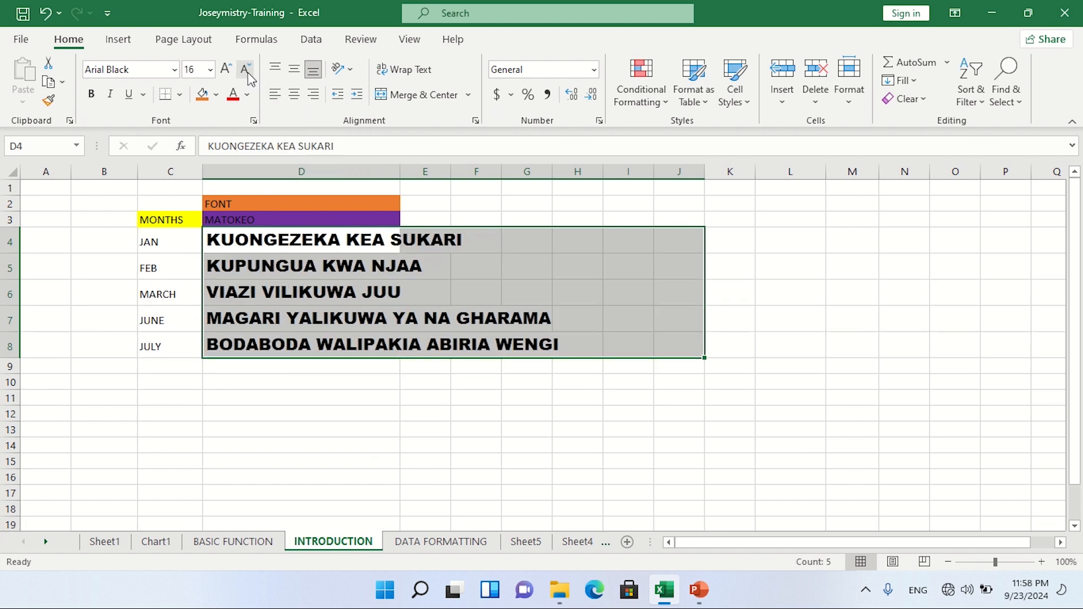
pyautogui.click(248, 73)
pyautogui.click(248, 72)
pyautogui.click(248, 72)
pyautogui.click(248, 73)
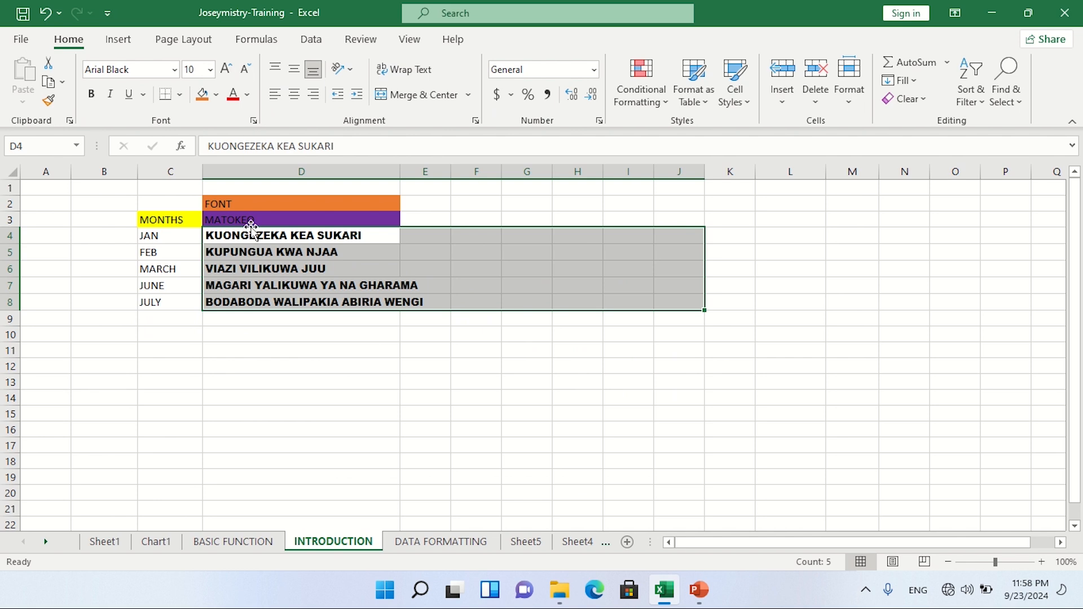
pyautogui.click(356, 367)
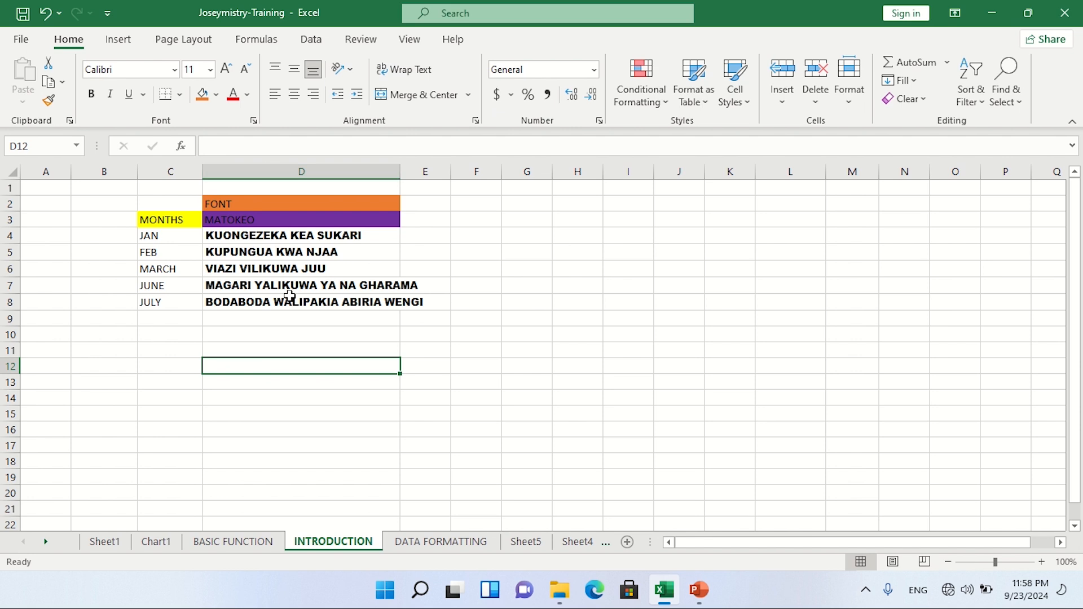
pyautogui.press('Up')
pyautogui.press('Up')
pyautogui.press('Up')
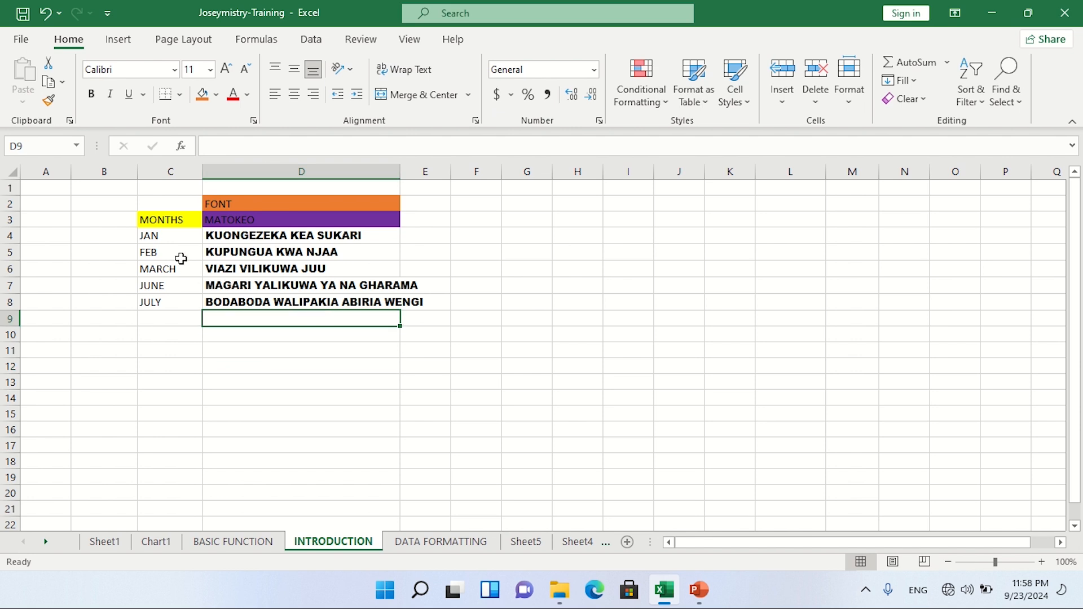
pyautogui.click(296, 269)
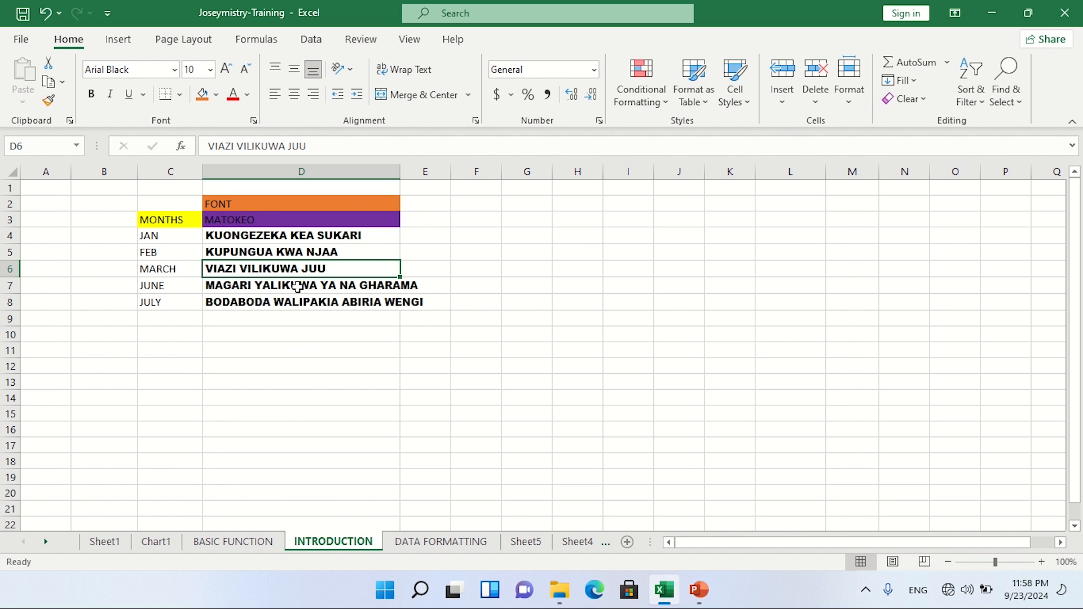
# Apply All Borders to the table range C3 to E8.
pyautogui.moveTo(177, 220); pyautogui.dragTo(407, 305)
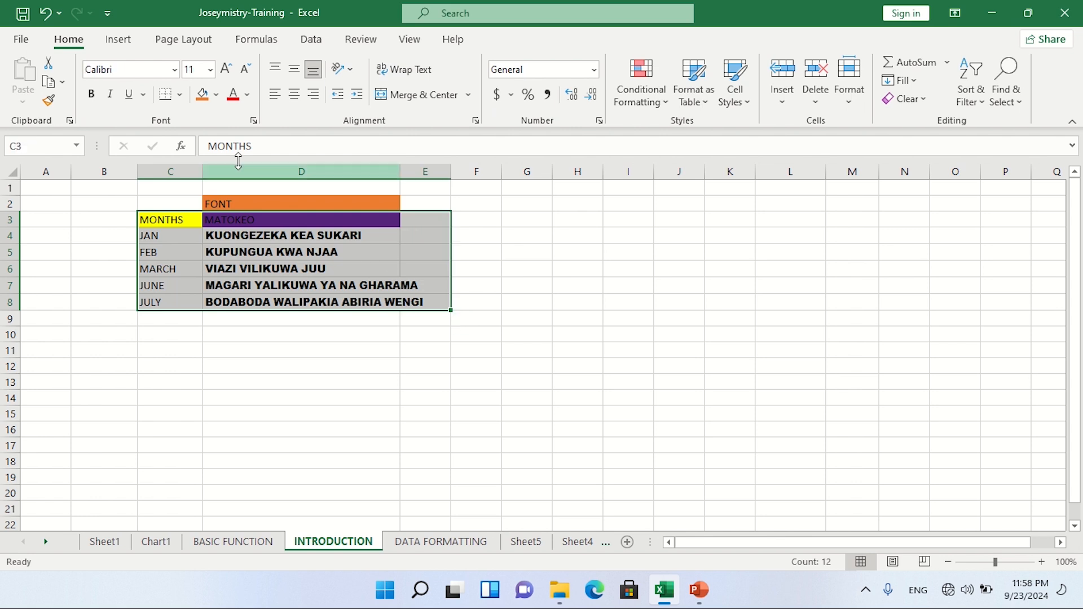
pyautogui.click(180, 95)
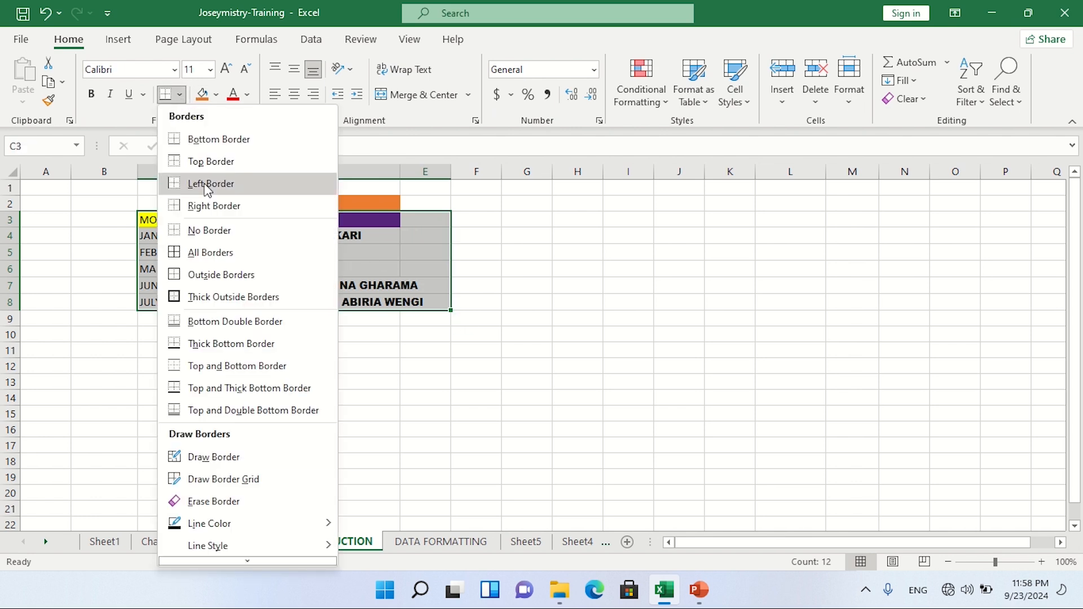
pyautogui.click(172, 252)
pyautogui.click(297, 361)
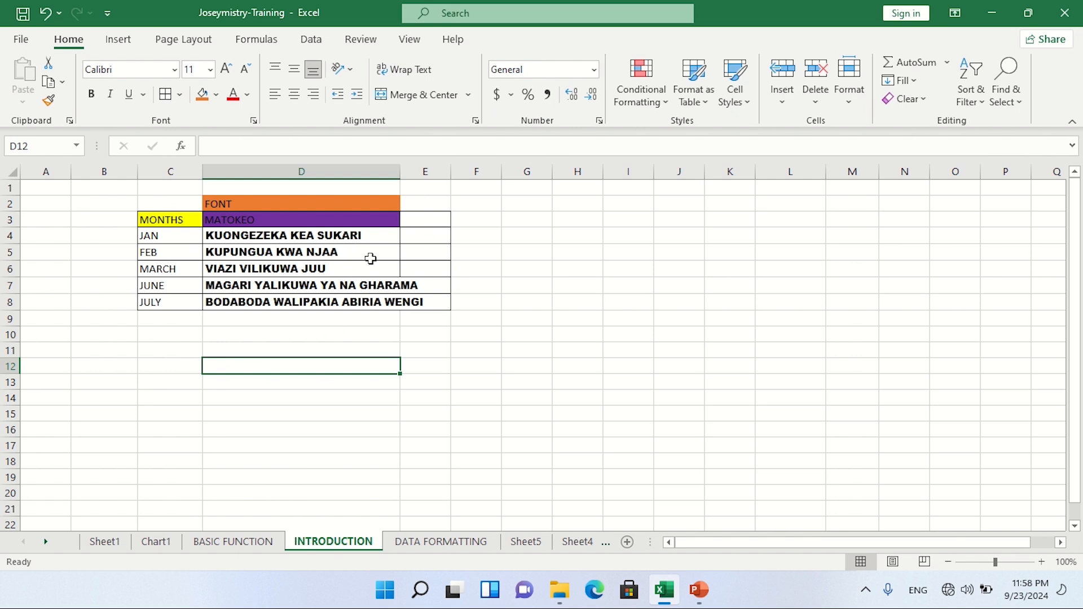
# Choose the thick solid border line style and draw thick borders beneath the results in D5, D6, D7 and D8.
pyautogui.click(179, 95)
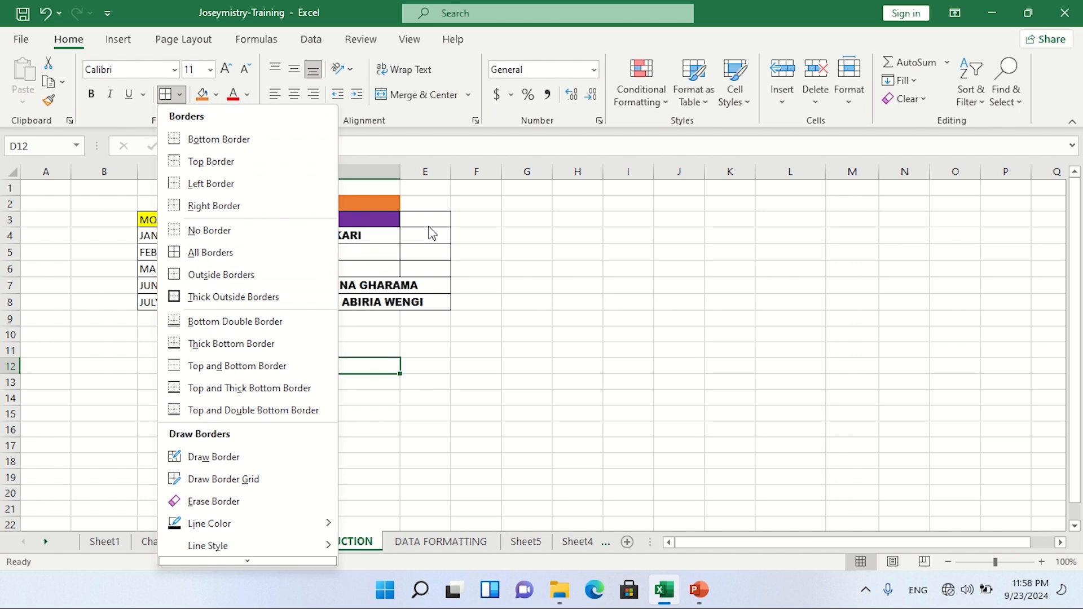
pyautogui.moveTo(259, 530)
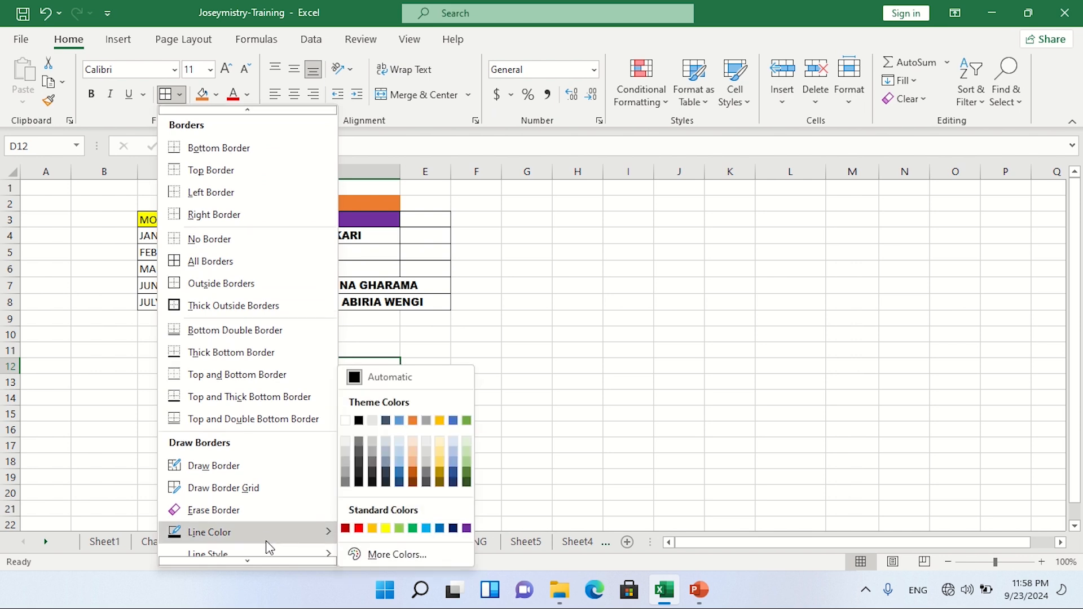
pyautogui.scroll(-1, 294, 524)
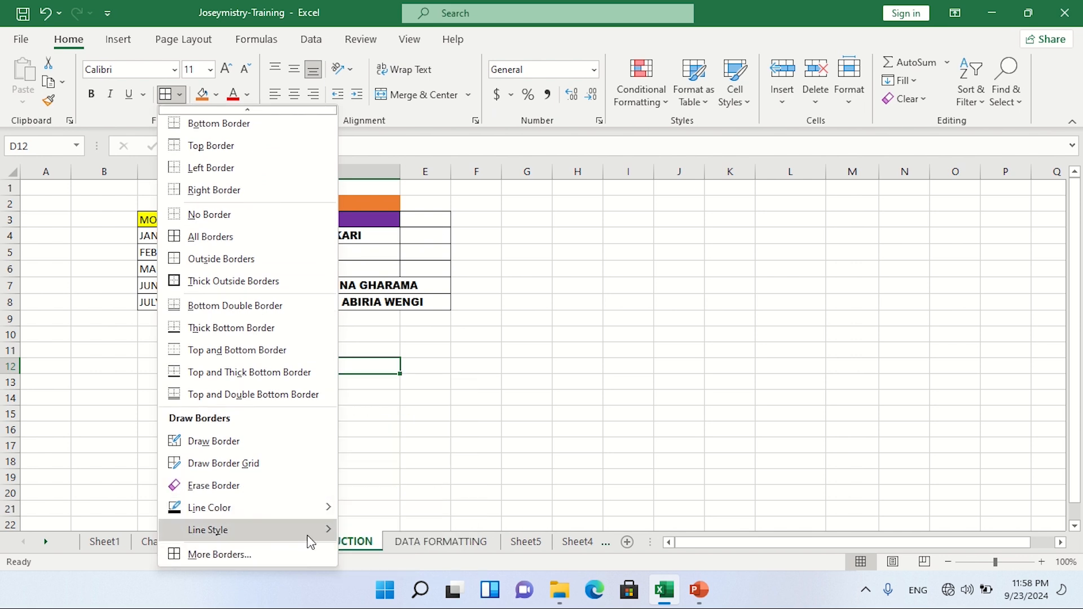
pyautogui.moveTo(325, 531)
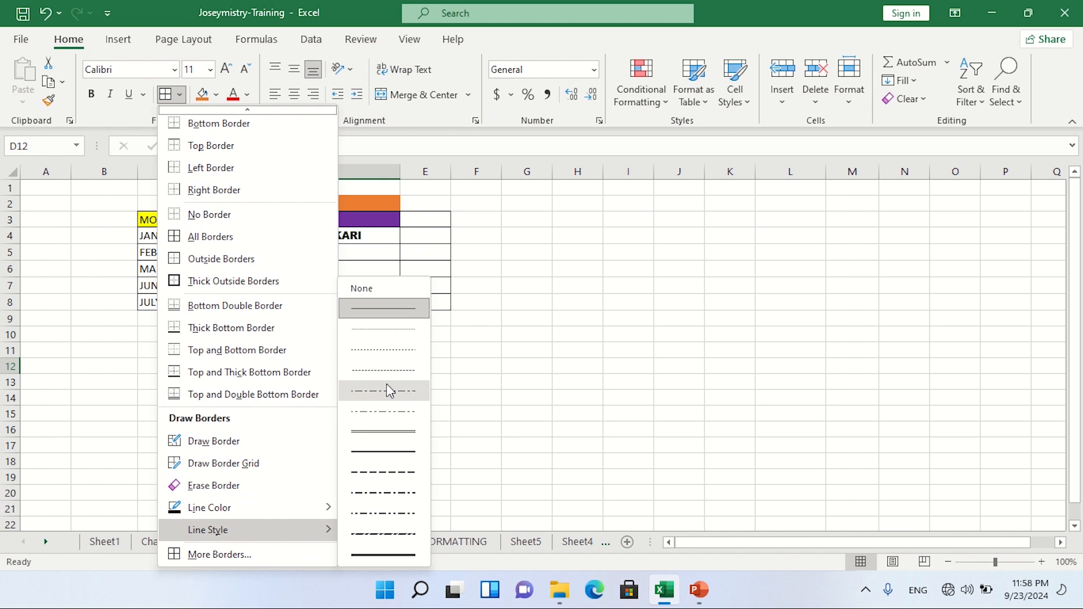
pyautogui.click(397, 555)
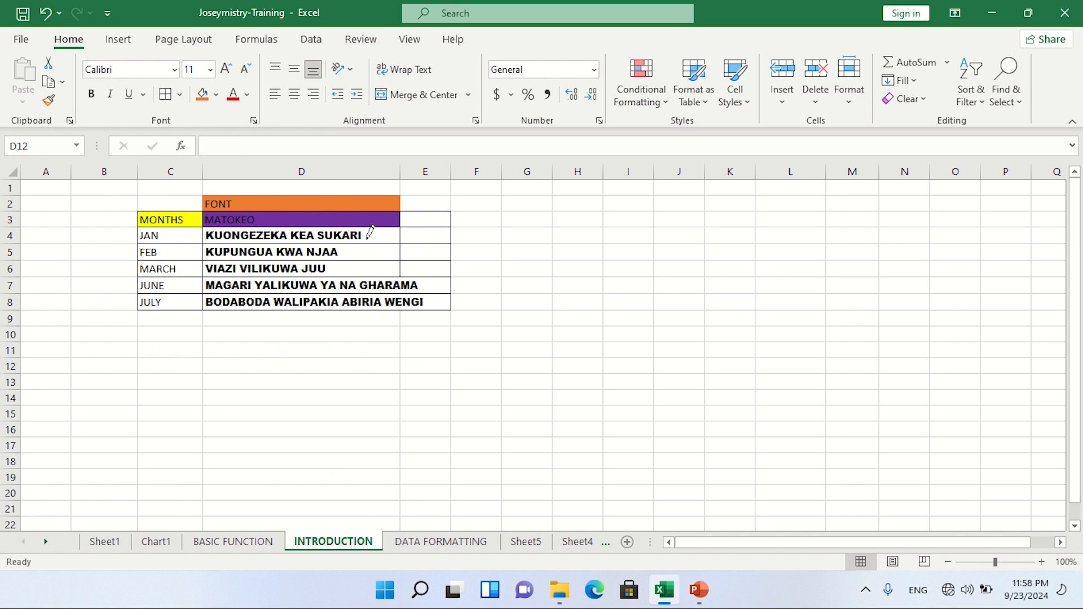
pyautogui.click(338, 261)
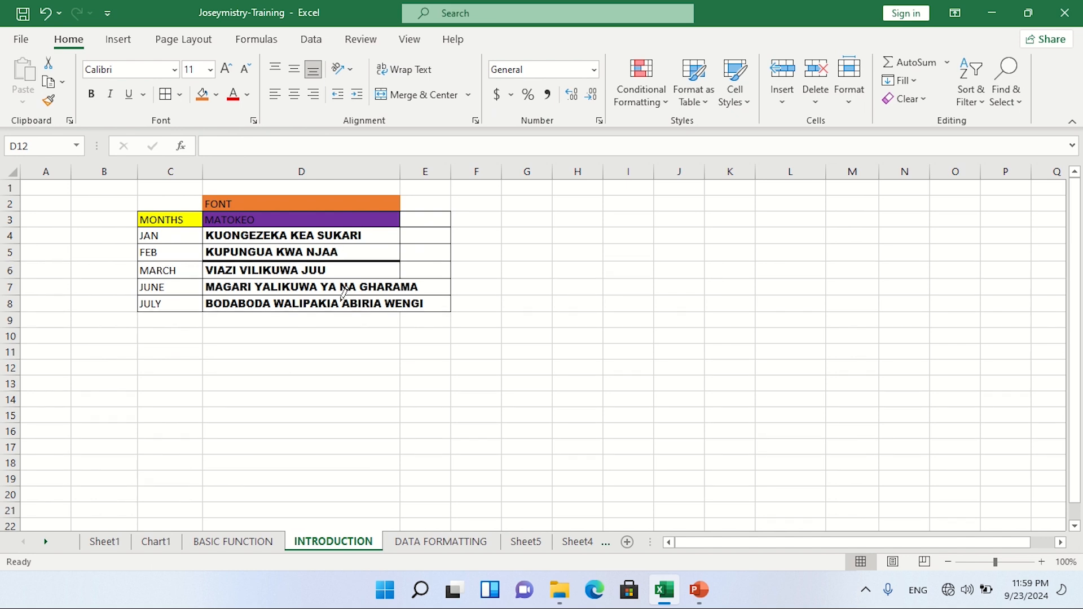
pyautogui.click(341, 278)
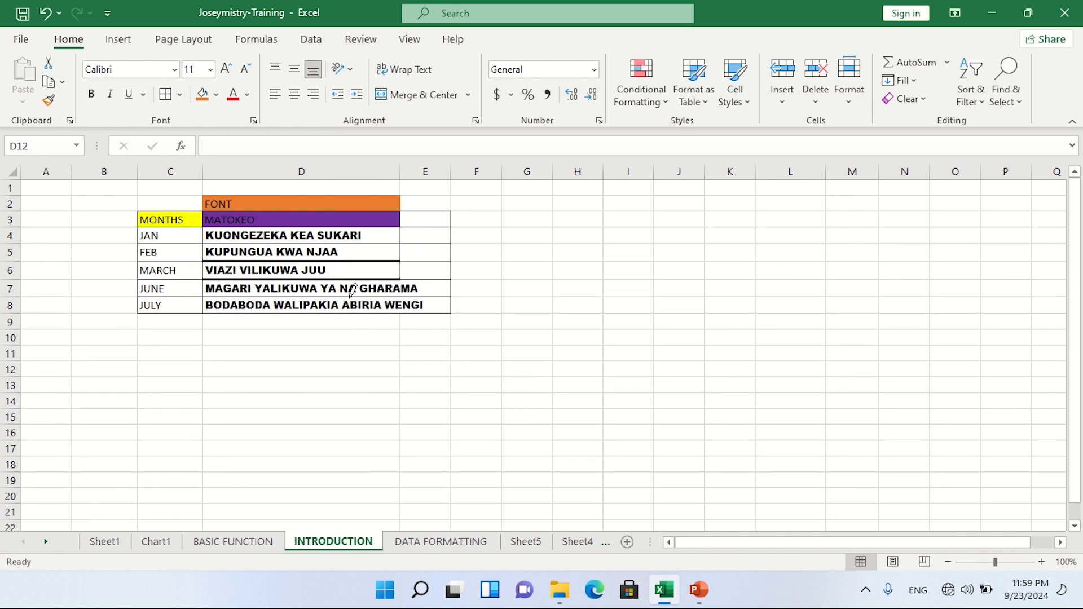
pyautogui.click(351, 296)
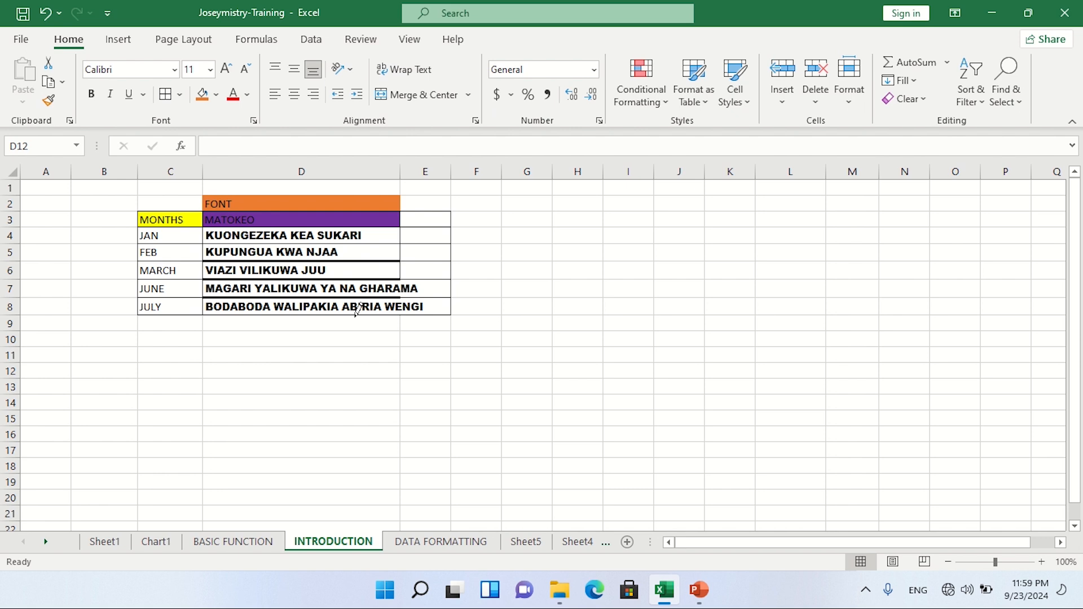
pyautogui.click(355, 315)
# Draw thick borders beneath the month names in C4 to C8 and along the left edge of C5.
pyautogui.click(195, 297)
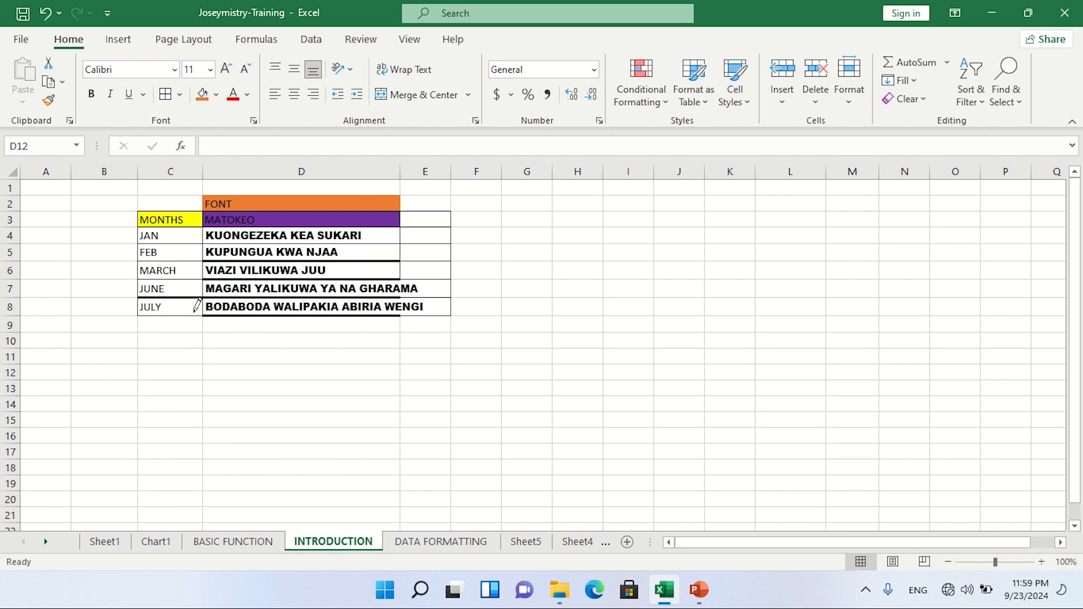
pyautogui.click(194, 315)
pyautogui.click(138, 252)
pyautogui.click(164, 244)
pyautogui.click(166, 263)
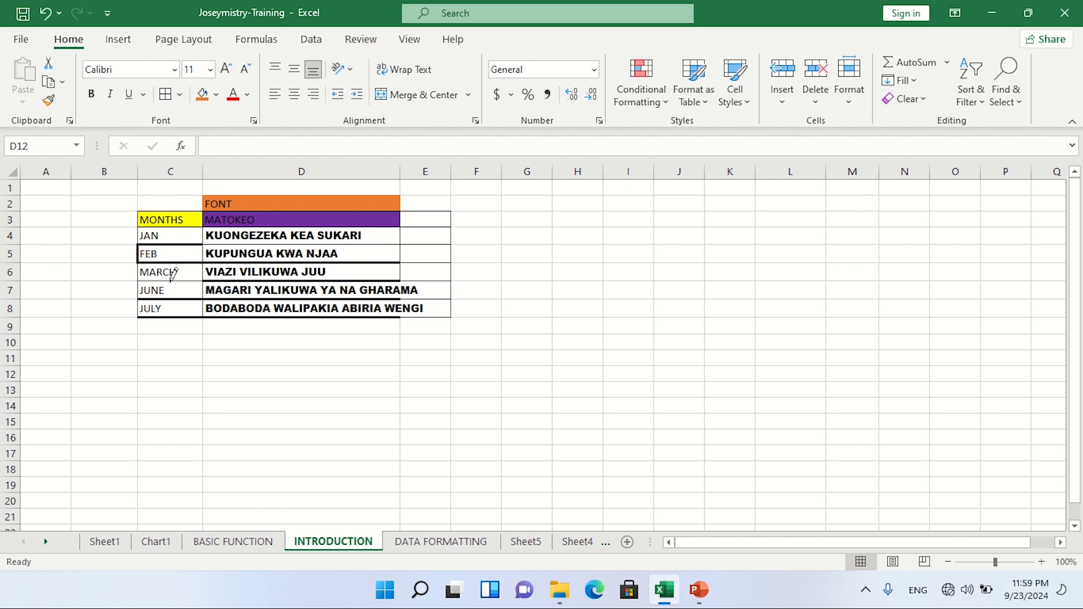
pyautogui.click(167, 281)
# Complete the thick left border of the months column from C3 to C8 and draw thick lines above and below the MONTHS header.
pyautogui.click(138, 273)
pyautogui.click(138, 232)
pyautogui.click(162, 211)
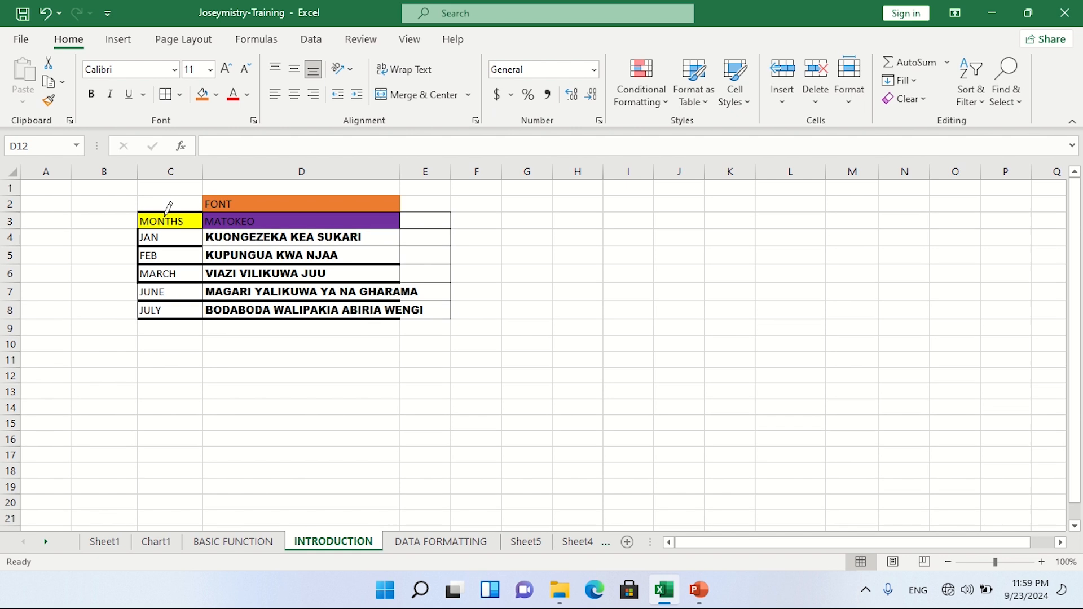
pyautogui.click(169, 227)
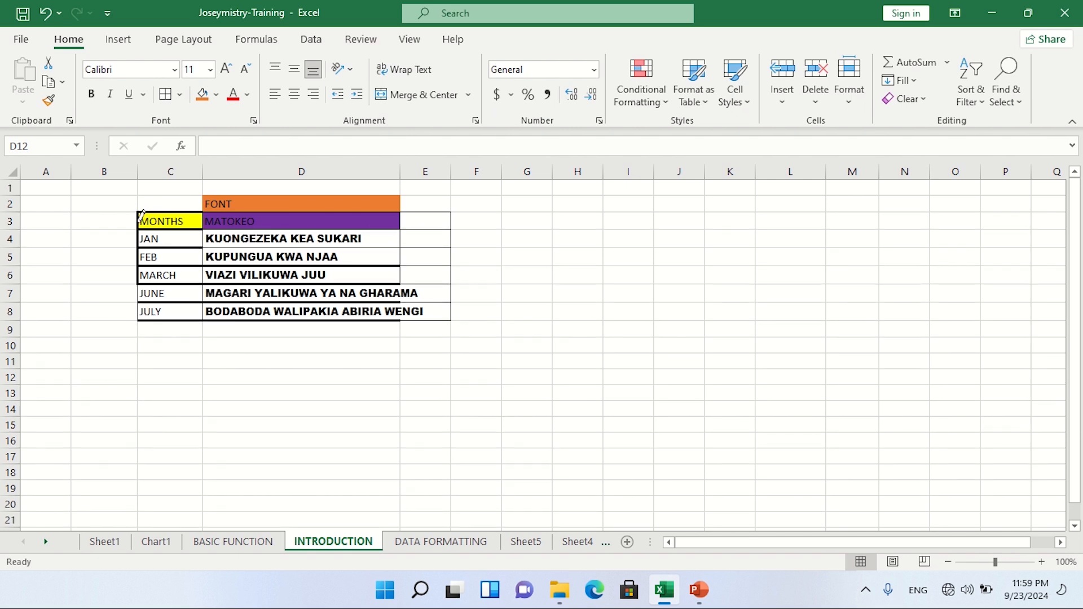
pyautogui.click(138, 296)
pyautogui.click(138, 314)
# Draw thick borders around the FONT title cell D2 and above and below the MATOKEO header in D3.
pyautogui.click(244, 212)
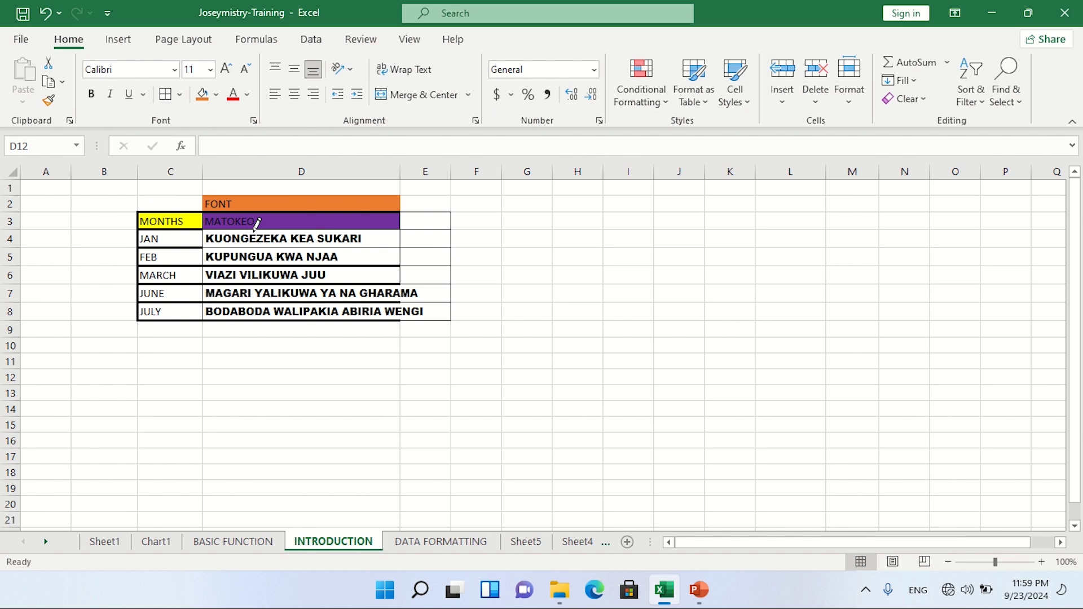
pyautogui.click(255, 229)
pyautogui.click(302, 195)
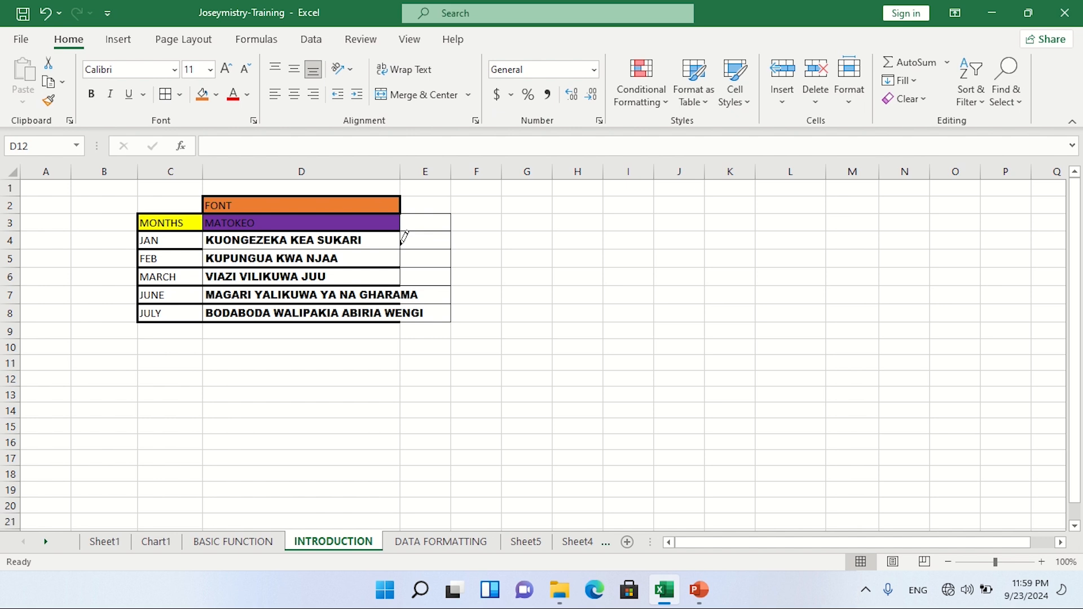
# Draw thick borders along the right edge of D4 to D6 and around the outer edges of E7 and E8, then stop drawing borders.
pyautogui.moveTo(404, 237); pyautogui.dragTo(405, 262)
pyautogui.click(400, 259)
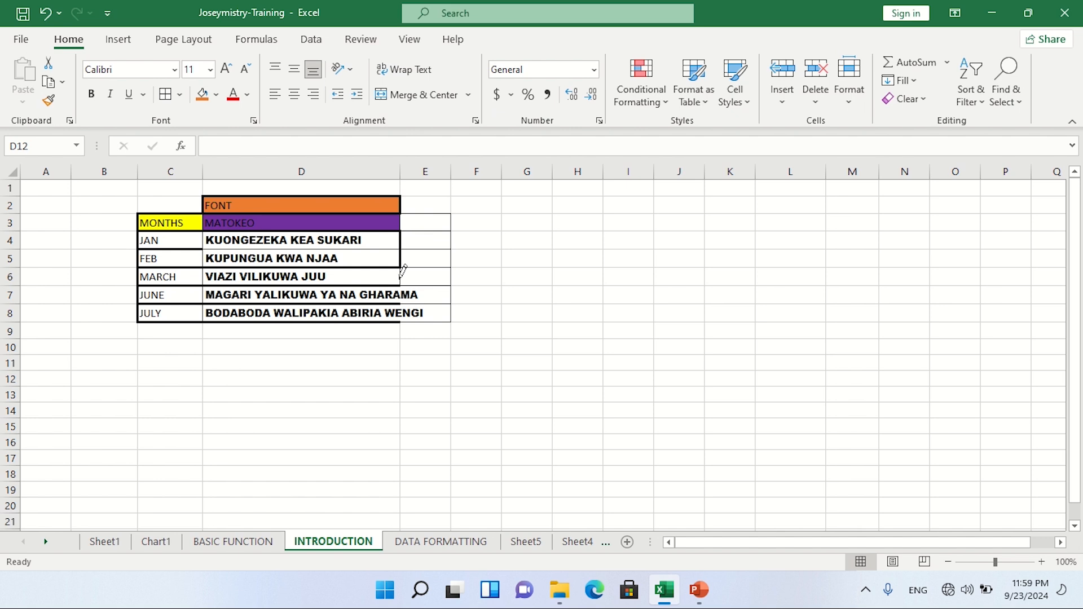
pyautogui.click(373, 249)
pyautogui.click(435, 286)
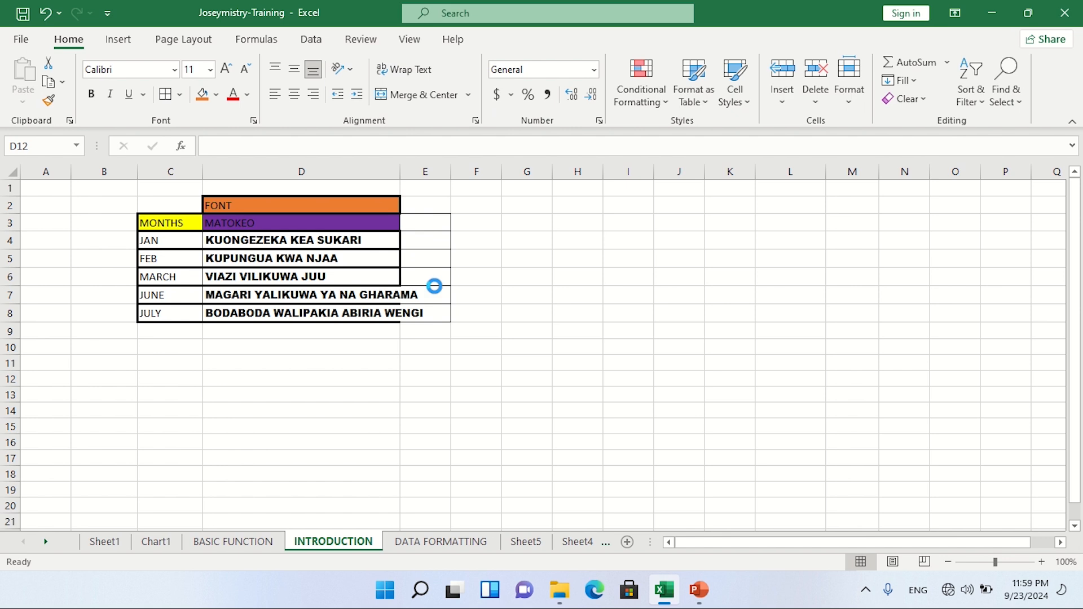
pyautogui.click(440, 304)
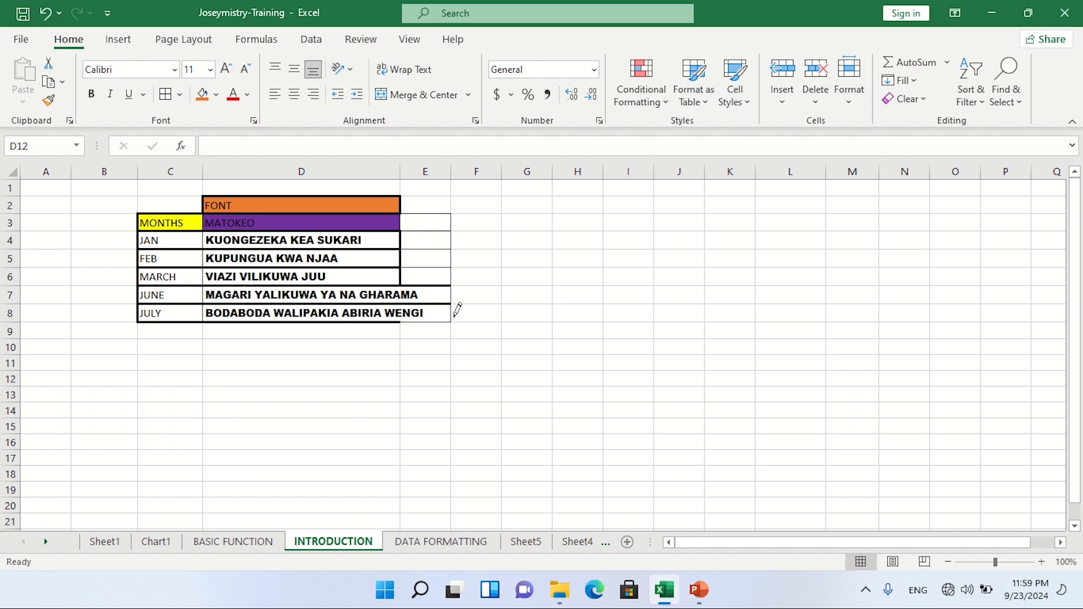
pyautogui.click(451, 311)
pyautogui.click(439, 321)
pyautogui.click(172, 100)
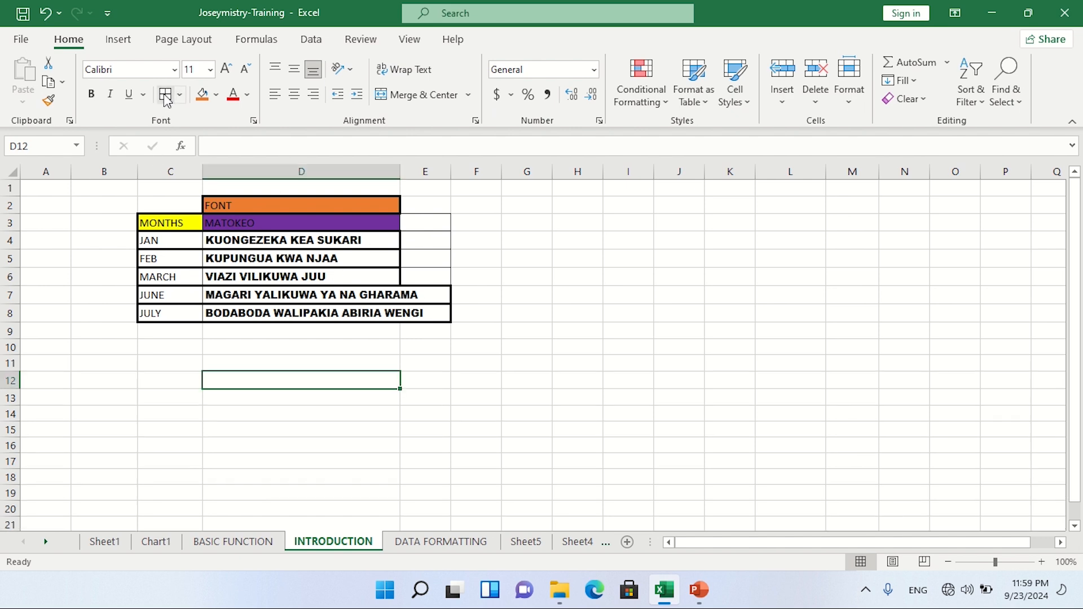
# Remove the stray thick border around D12 by clearing everything from cells D11 to E13.
pyautogui.click(531, 364)
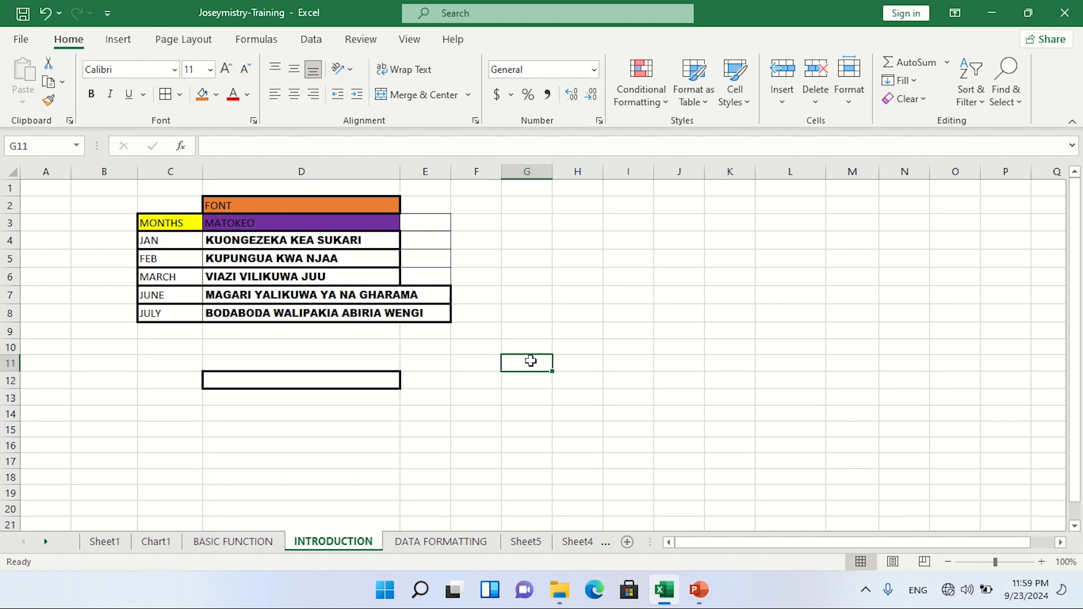
pyautogui.click(356, 382)
pyautogui.moveTo(443, 395); pyautogui.dragTo(265, 370)
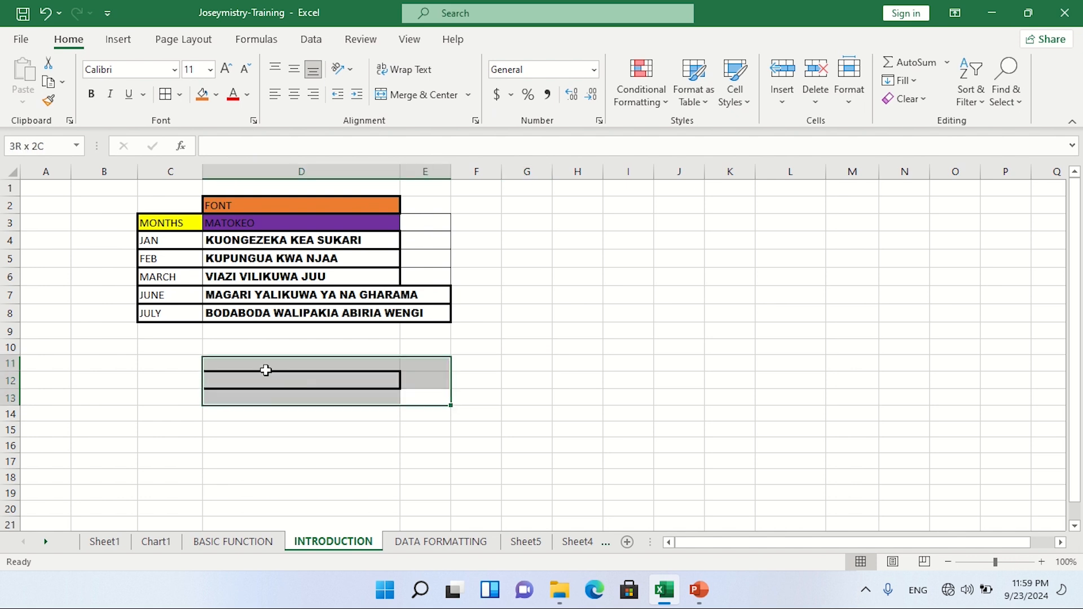
pyautogui.click(908, 99)
pyautogui.click(930, 117)
pyautogui.moveTo(621, 334); pyautogui.dragTo(626, 313)
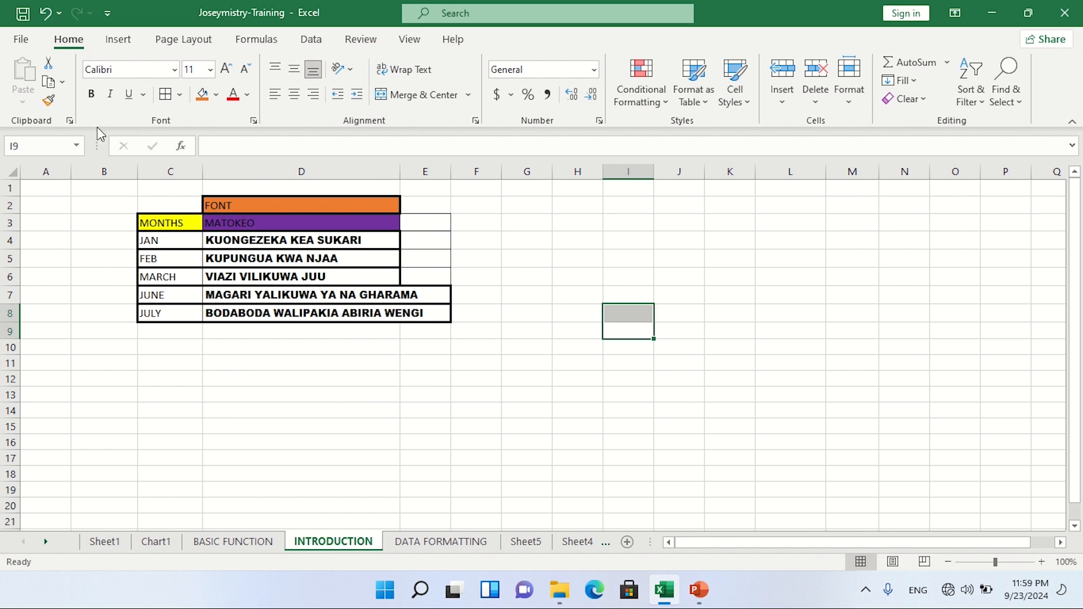
pyautogui.click(485, 242)
pyautogui.click(542, 363)
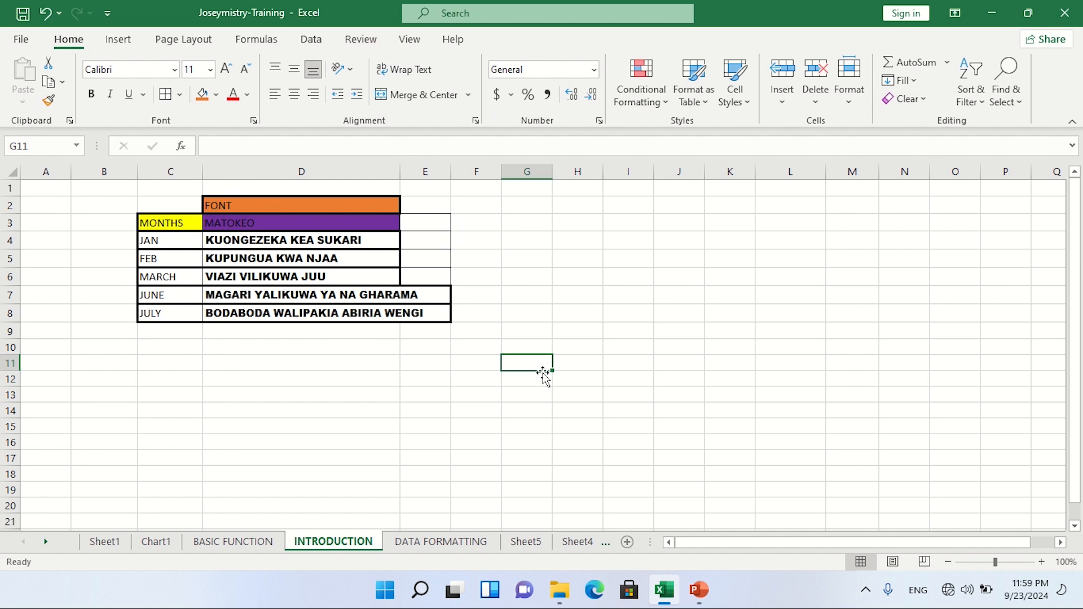
# Make the month names in C4 to C8 bold and italic.
pyautogui.click(162, 240)
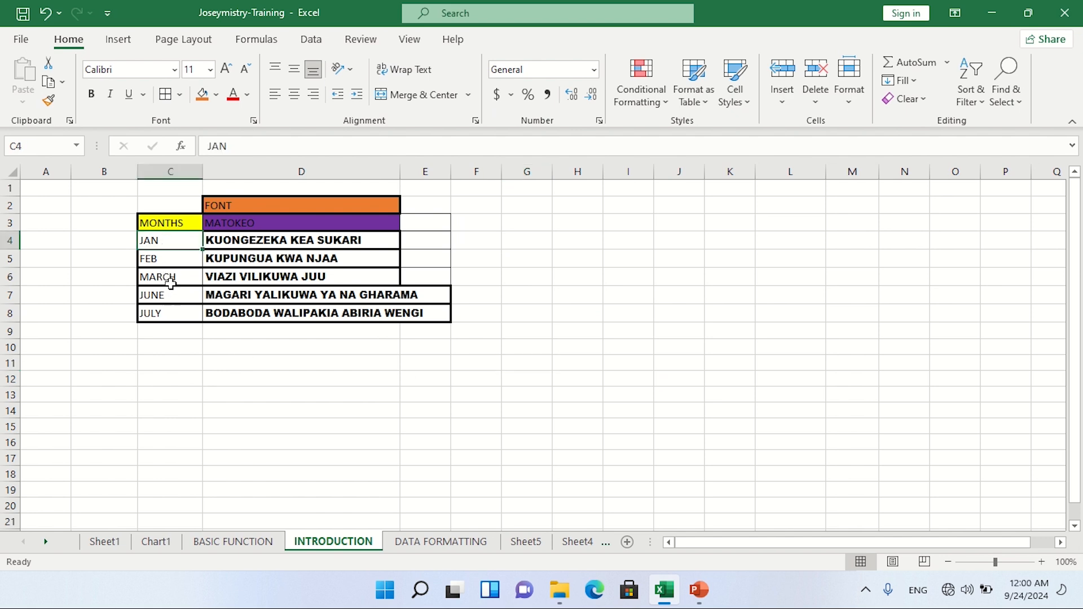
pyautogui.moveTo(162, 244); pyautogui.dragTo(174, 310)
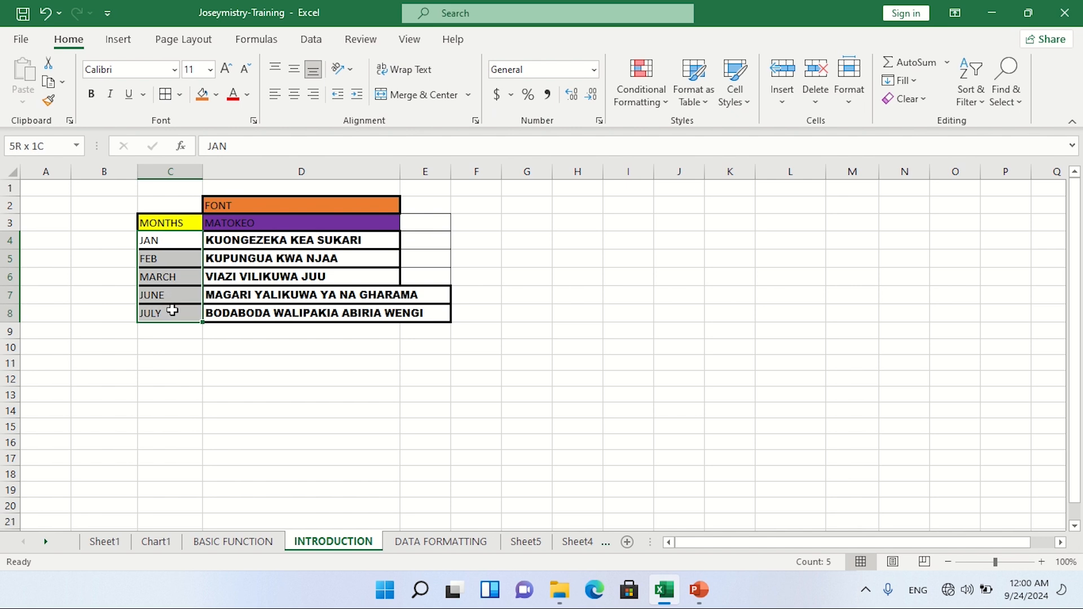
pyautogui.click(111, 95)
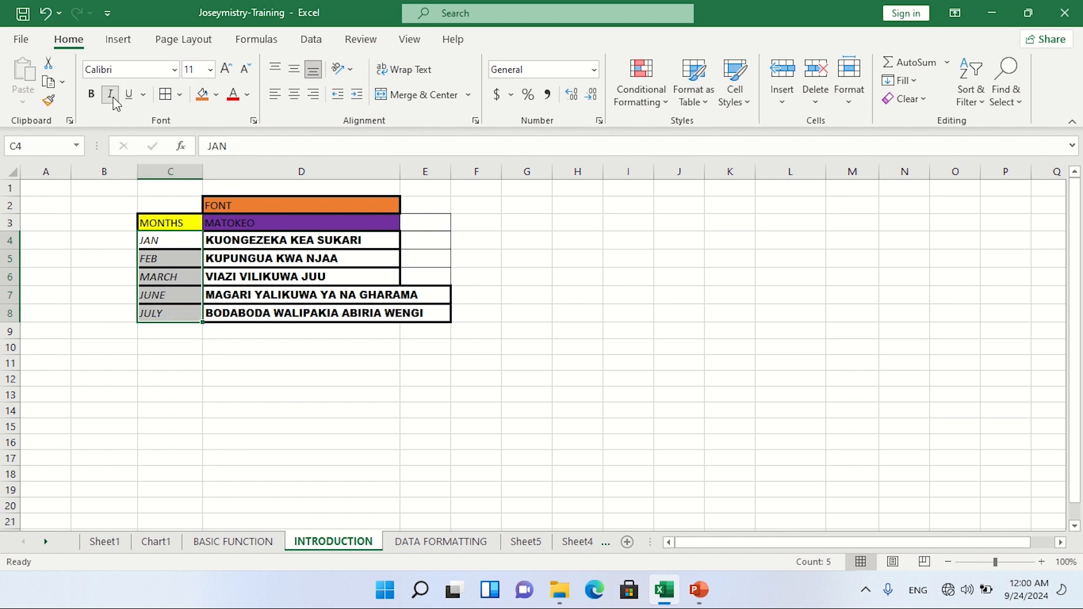
pyautogui.click(628, 299)
pyautogui.click(711, 297)
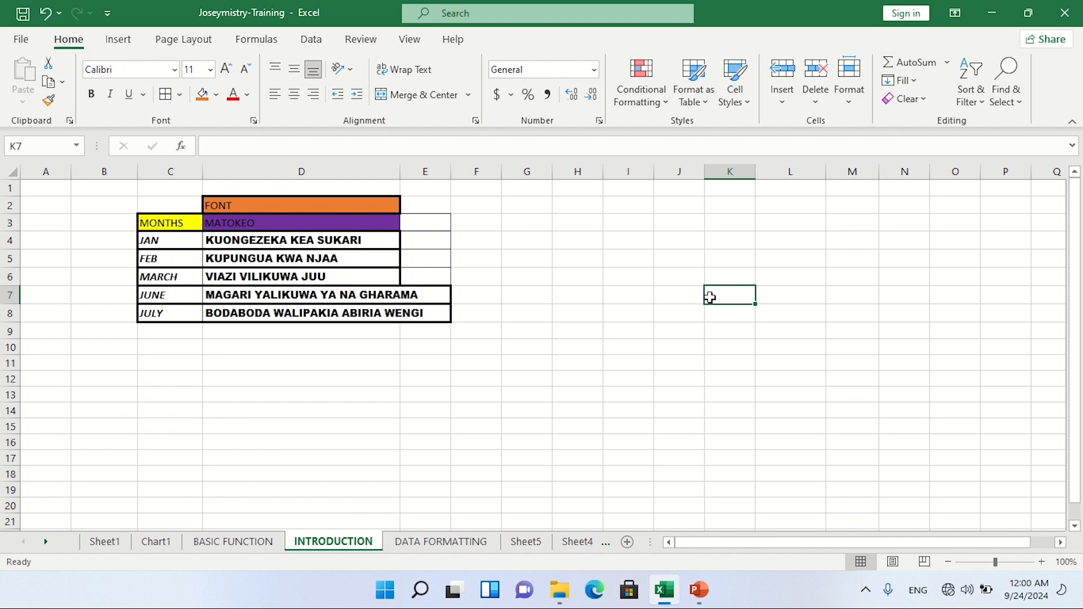